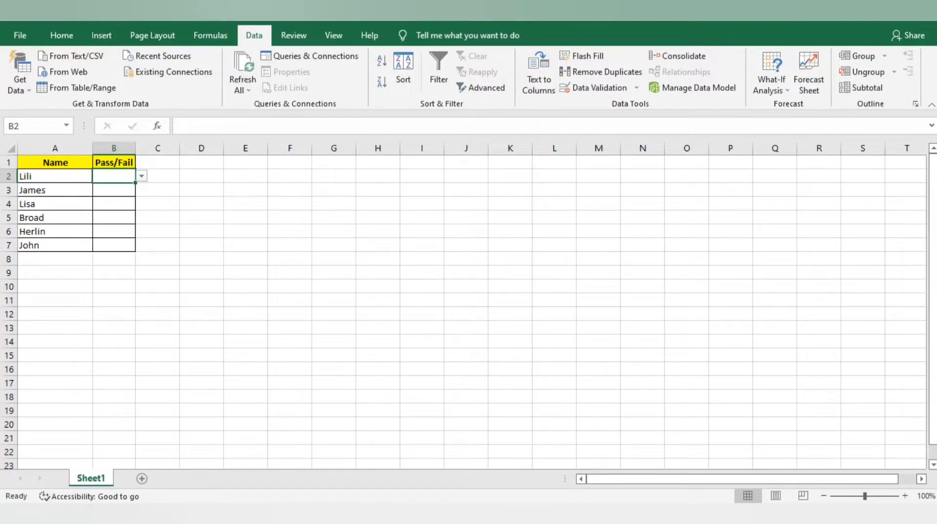
{"action": "left_click", "coordinate": [201, 203]}
{"action": "left_click", "coordinate": [157, 203]}
{"action": "key", "text": "ctrl+c"}
{"action": "left_click", "coordinate": [114, 176]}
{"action": "key", "text": "ctrl+v"}
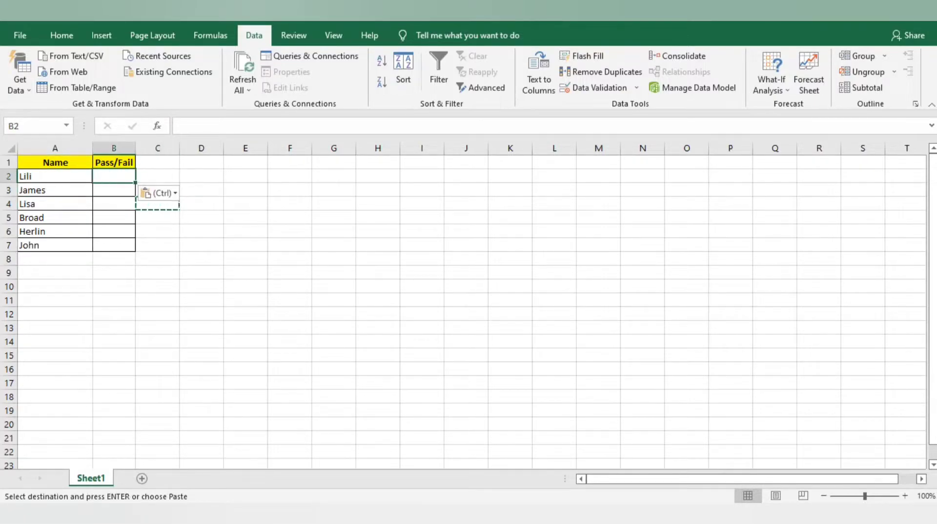
{"action": "key", "text": "Escape"}
{"action": "left_click", "coordinate": [114, 162]}
{"action": "left_click", "coordinate": [114, 175]}
{"action": "left_click", "coordinate": [113, 190]}
{"action": "key", "text": "ctrl+c"}
{"action": "left_click", "coordinate": [114, 176]}
{"action": "key", "text": "ctrl+v"}
{"action": "left_click", "coordinate": [157, 176]}
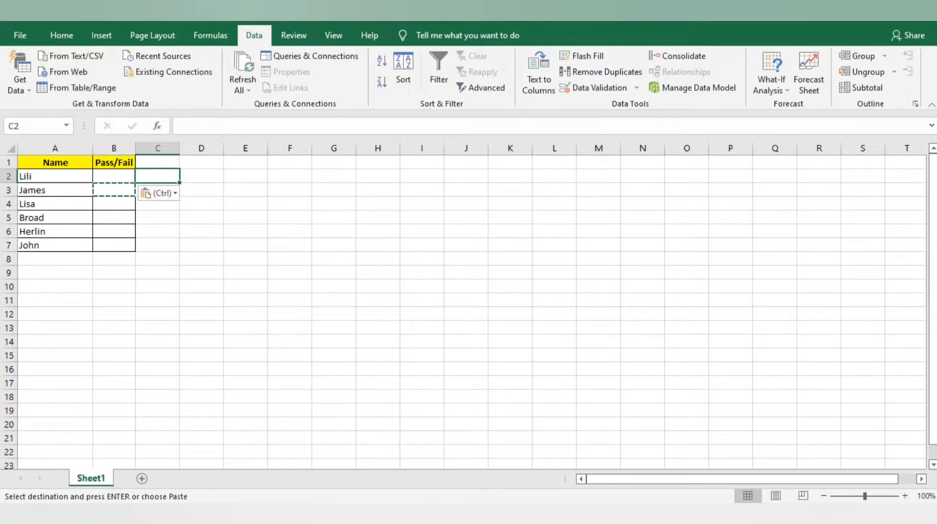
{"action": "left_click", "coordinate": [114, 176]}
{"action": "key", "text": "Escape"}
{"action": "left_click_drag", "start_coordinate": [55, 162], "coordinate": [115, 245]}
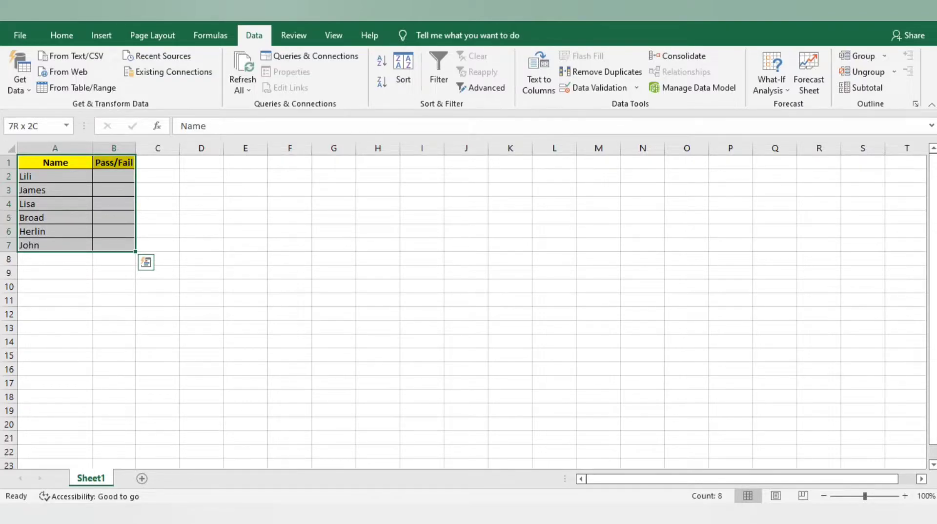
{"action": "left_click", "coordinate": [114, 162]}
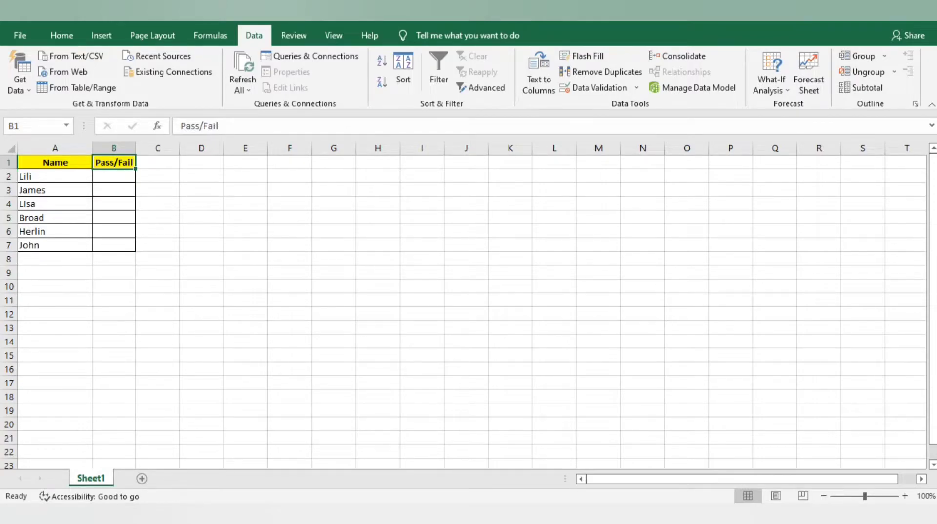
Step: Move the Pass/Fail column from B1:B7 into column C
{"action": "left_click", "coordinate": [55, 162]}
{"action": "left_click", "coordinate": [55, 176]}
{"action": "left_click_drag", "start_coordinate": [55, 162], "coordinate": [55, 245]}
{"action": "left_click", "coordinate": [114, 162]}
{"action": "key", "text": "ctrl+shift+Down"}
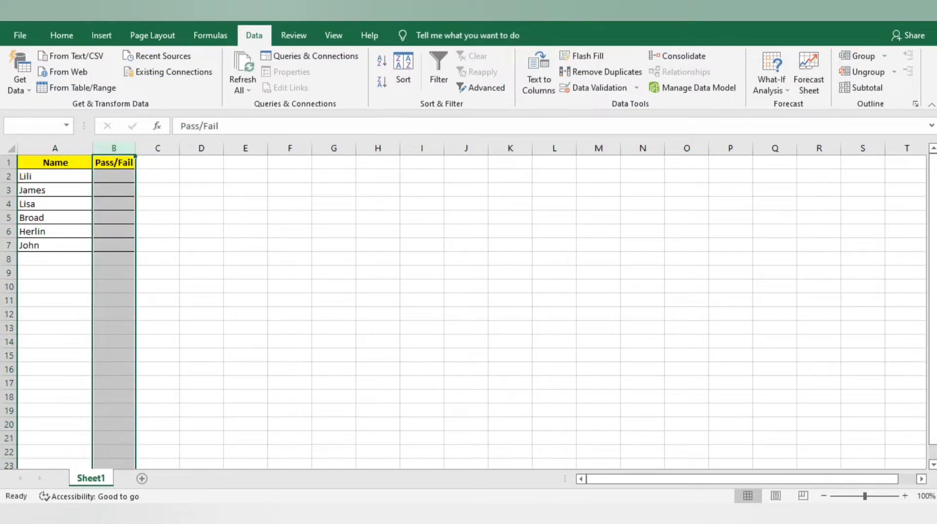
{"action": "left_click", "coordinate": [113, 162]}
{"action": "key", "text": "shift+Down"}
{"action": "key", "text": "shift+Down"}
{"action": "key", "text": "shift+Down"}
{"action": "key", "text": "shift+Down"}
{"action": "key", "text": "shift+Down"}
{"action": "key", "text": "shift+Down"}
{"action": "key", "text": "ctrl+c"}
{"action": "key", "text": "Right"}
{"action": "key", "text": "ctrl+v"}
Step: Give the emptied column B the header csat%, reusing C1's header formatting
{"action": "key", "text": "Left"}
{"action": "key", "text": "Right"}
{"action": "key", "text": "ctrl+c"}
{"action": "key", "text": "Left"}
{"action": "key", "text": "ctrl+v"}
{"action": "type", "text": "csat%"}
{"action": "key", "text": "Return"}
Step: Enter the csat% scores 90%, 88%, 95%, 91%, 75% and 61% down column B
{"action": "type", "text": "90%"}
{"action": "key", "text": "Return"}
{"action": "type", "text": "88%"}
{"action": "key", "text": "Return"}
{"action": "type", "text": "95"}
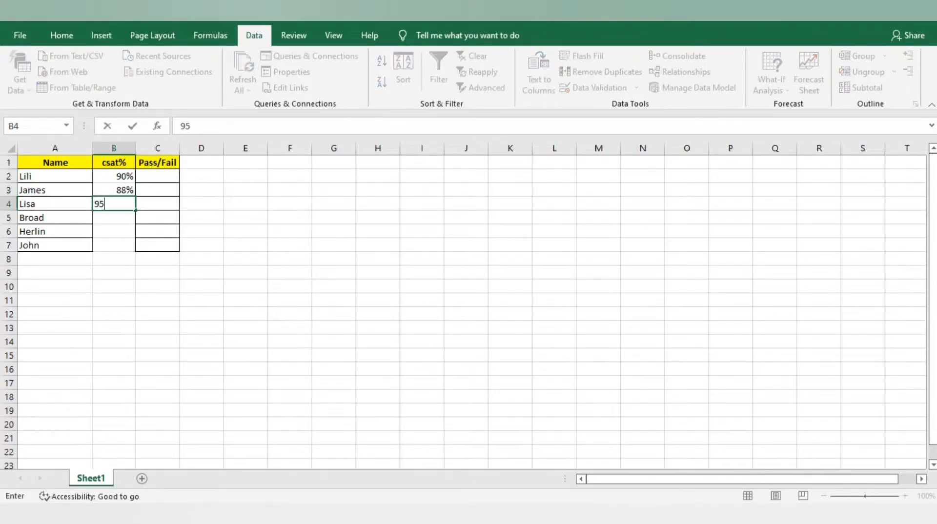
{"action": "type", "text": "%"}
{"action": "key", "text": "Tab"}
{"action": "key", "text": "Return"}
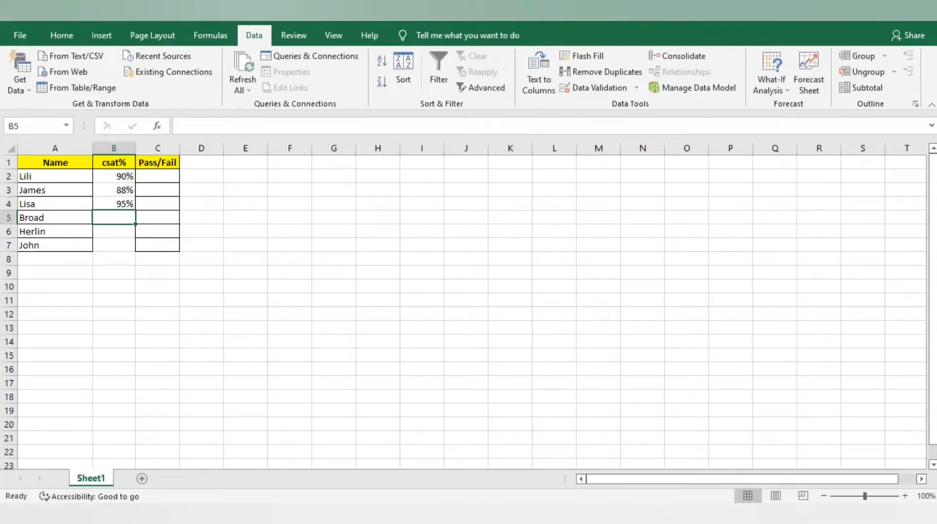
{"action": "type", "text": "91%"}
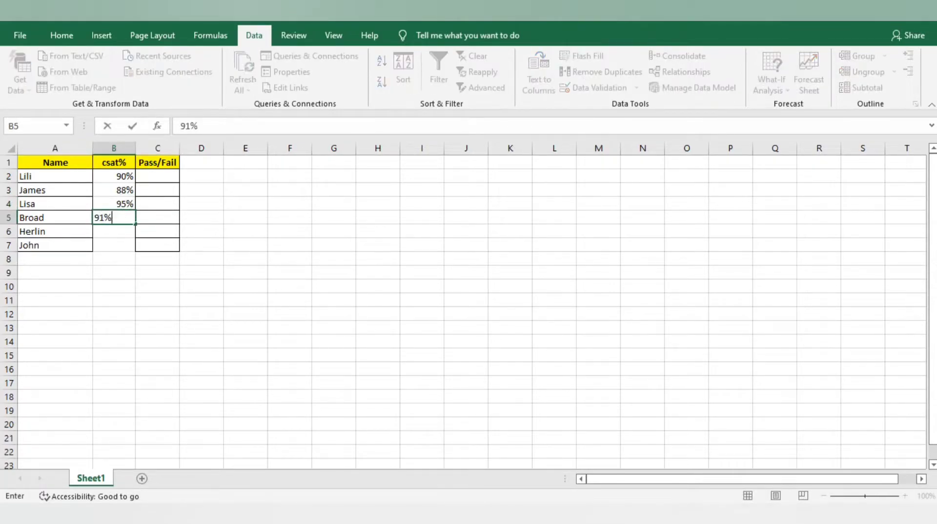
{"action": "key", "text": "Tab"}
{"action": "key", "text": "Return"}
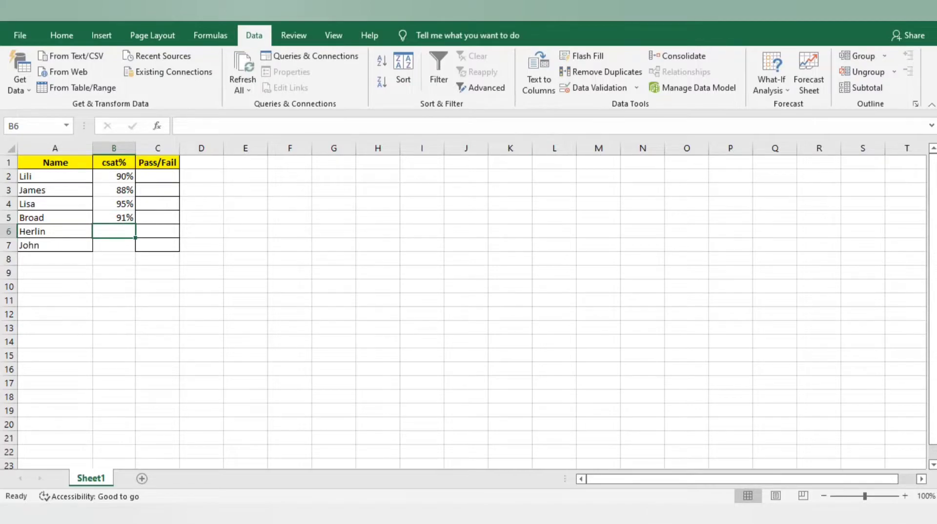
{"action": "type", "text": "75%"}
{"action": "key", "text": "Tab"}
{"action": "key", "text": "Return"}
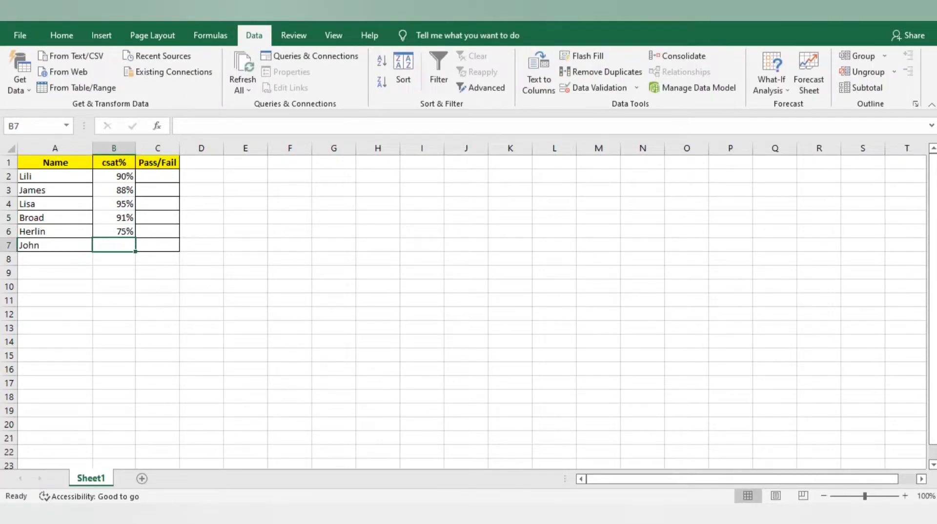
{"action": "type", "text": "61%"}
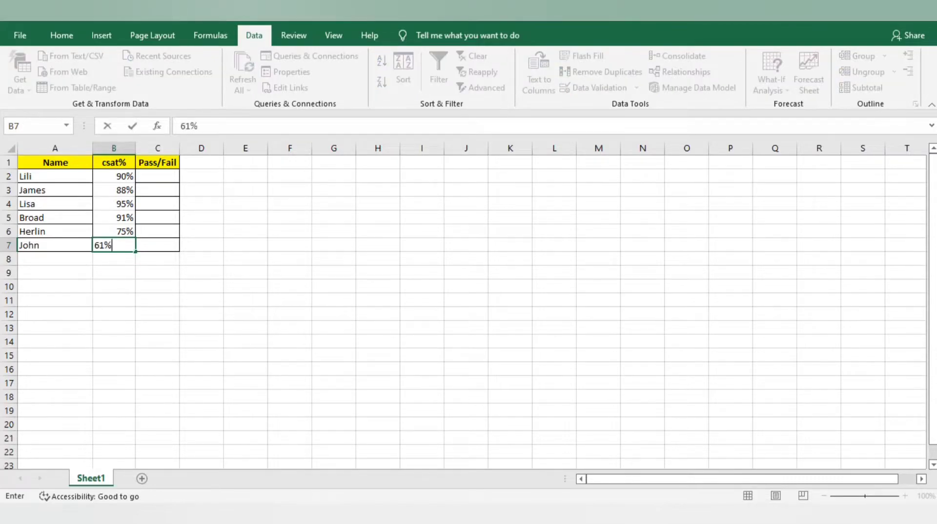
{"action": "key", "text": "Tab"}
Step: Centre the whole table A1:C7 and apply All Borders to its cells
{"action": "left_click", "coordinate": [114, 162]}
{"action": "key", "text": "ctrl+a"}
{"action": "left_click", "coordinate": [62, 35]}
{"action": "left_click", "coordinate": [255, 82]}
{"action": "left_click", "coordinate": [255, 82]}
{"action": "left_click", "coordinate": [156, 83]}
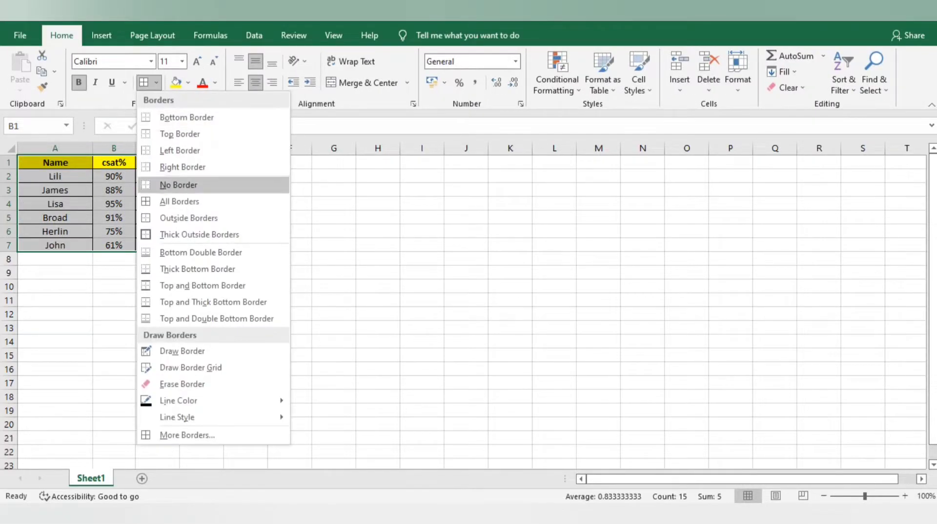
{"action": "left_click", "coordinate": [168, 200]}
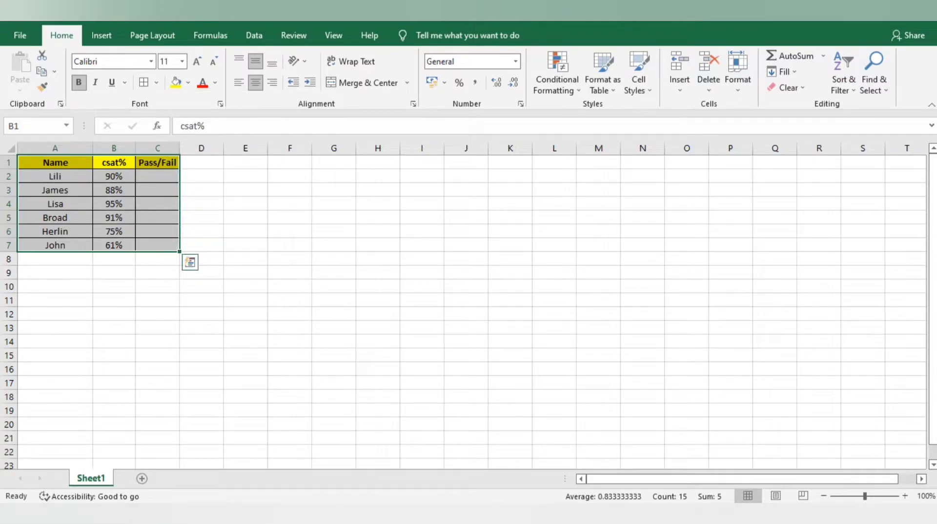
Step: Collapse the ribbon, then pin it so the commands stay visible
{"action": "left_click", "coordinate": [114, 162]}
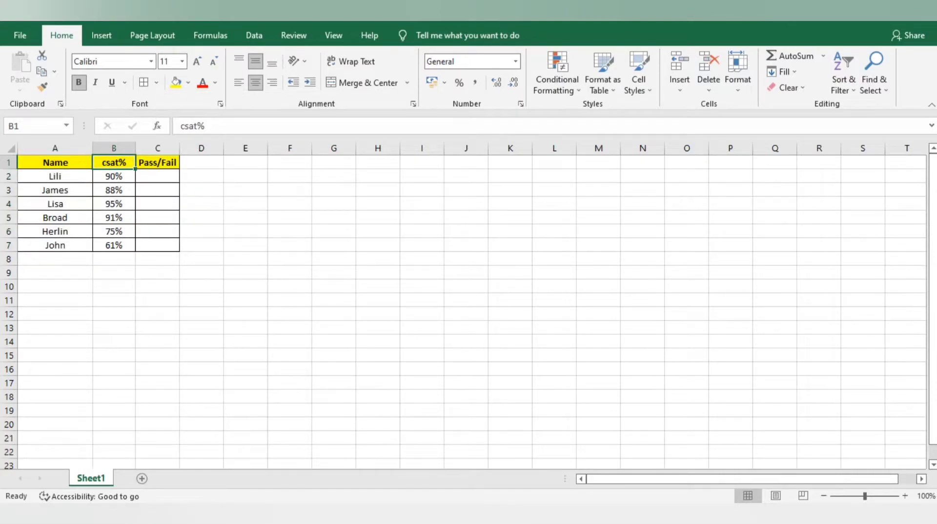
{"action": "left_click", "coordinate": [114, 176]}
{"action": "left_click", "coordinate": [157, 176]}
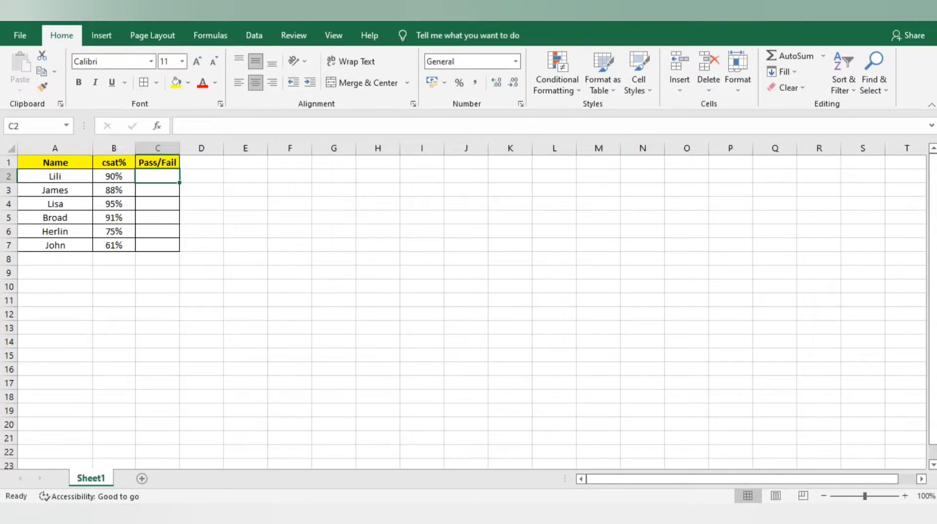
{"action": "key", "text": "ctrl+F1"}
{"action": "left_click", "coordinate": [62, 36]}
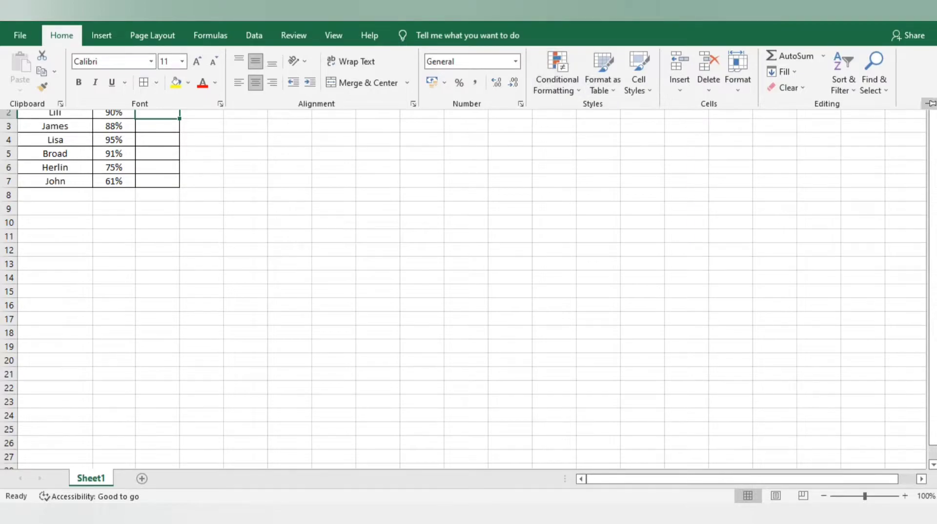
{"action": "left_click", "coordinate": [931, 104]}
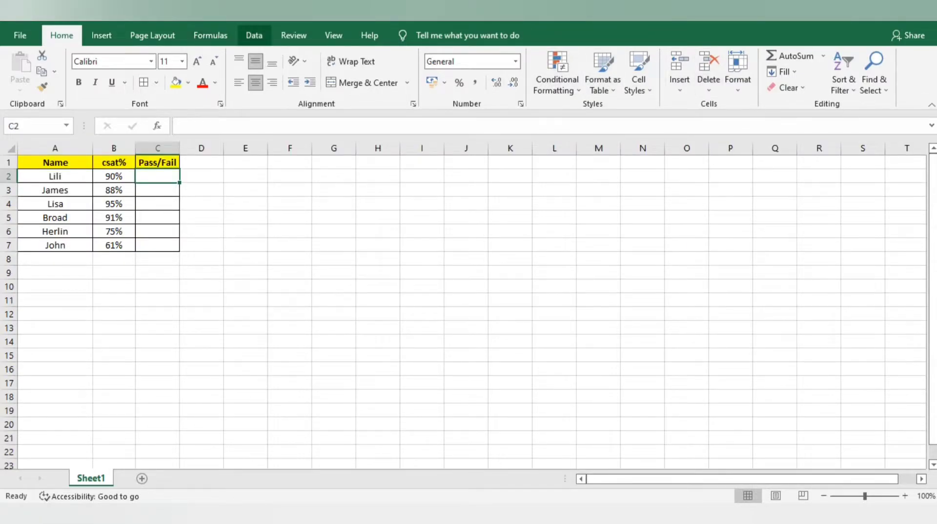
Step: Give C2 a List data validation with the source 'Pass, Fail'
{"action": "left_click", "coordinate": [254, 35]}
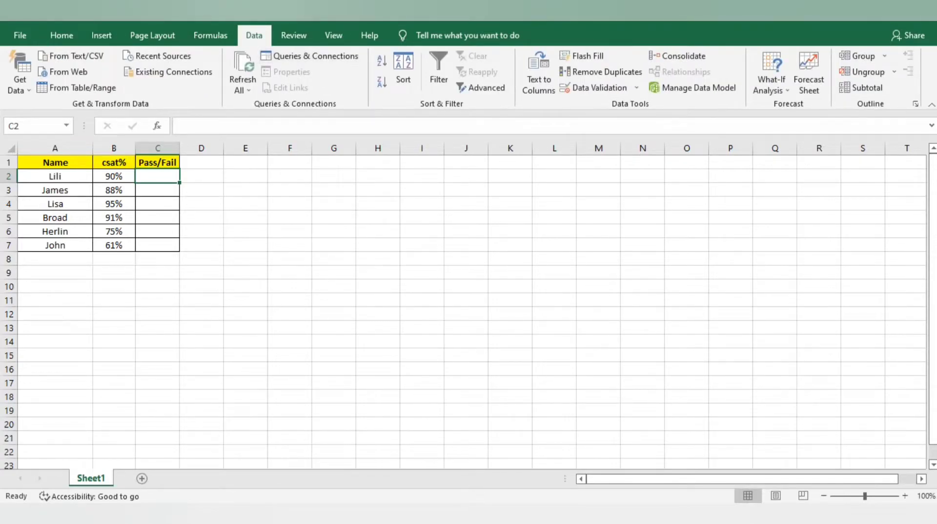
{"action": "left_click", "coordinate": [593, 87]}
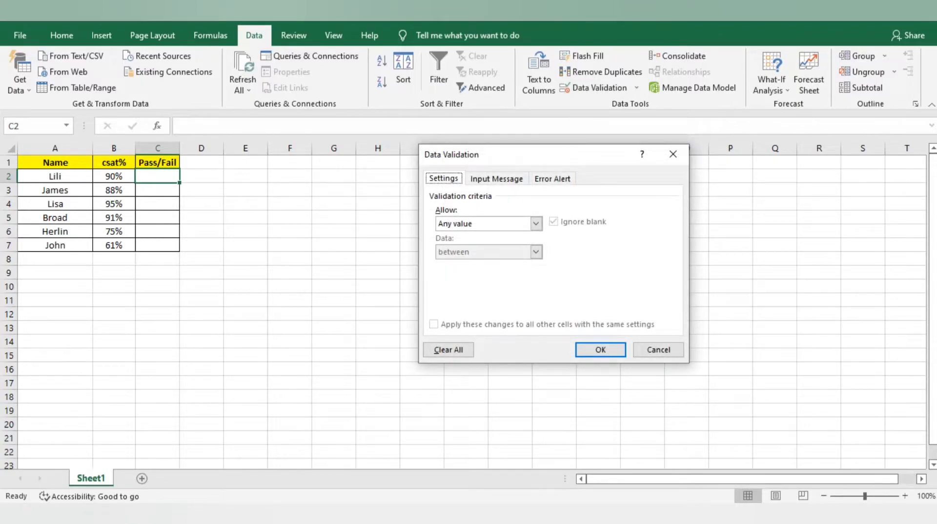
{"action": "left_click", "coordinate": [536, 223]}
{"action": "left_click", "coordinate": [488, 263]}
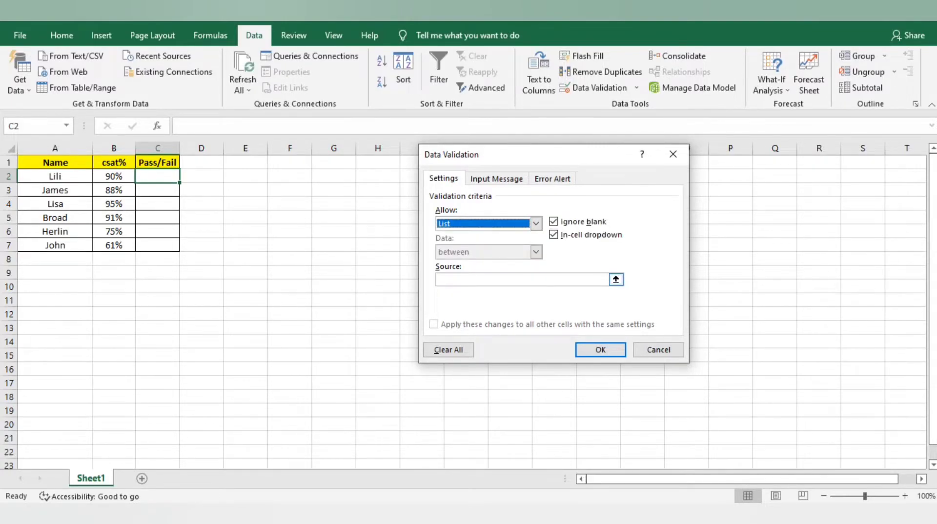
{"action": "left_click", "coordinate": [595, 279]}
{"action": "type", "text": "Pass"}
{"action": "key", "text": "BackSpace"}
{"action": "key", "text": "BackSpace"}
{"action": "key", "text": "BackSpace"}
{"action": "key", "text": "BackSpace"}
{"action": "type", "text": "Pass, Fail;"}
{"action": "key", "text": "BackSpace"}
{"action": "key", "text": "Return"}
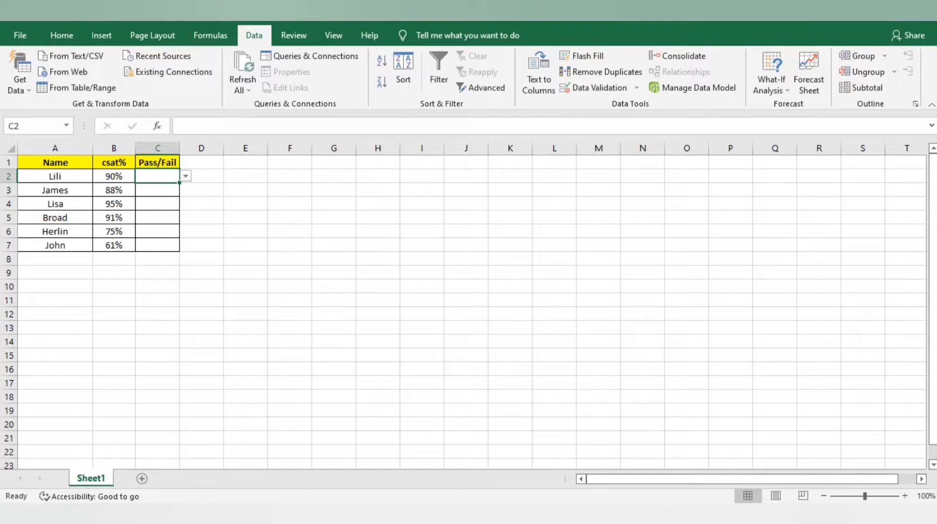
Step: Test C2's dropdown by choosing Pass, then Fail, leaving Fail in C2
{"action": "key", "text": "alt+Down"}
{"action": "key", "text": "Down"}
{"action": "key", "text": "Return"}
{"action": "key", "text": "alt+Down"}
{"action": "key", "text": "Down"}
{"action": "key", "text": "Return"}
{"action": "key", "text": "alt+Down"}
{"action": "key", "text": "Return"}
Step: Copy C2's dropdown into C3:C7, then clear the pasted Fail values
{"action": "key", "text": "Down"}
{"action": "key", "text": "Up"}
{"action": "key", "text": "ctrl+c"}
{"action": "key", "text": "Down"}
{"action": "key", "text": "shift+Down"}
{"action": "key", "text": "shift+Down"}
{"action": "key", "text": "shift+Down"}
{"action": "key", "text": "shift+Down"}
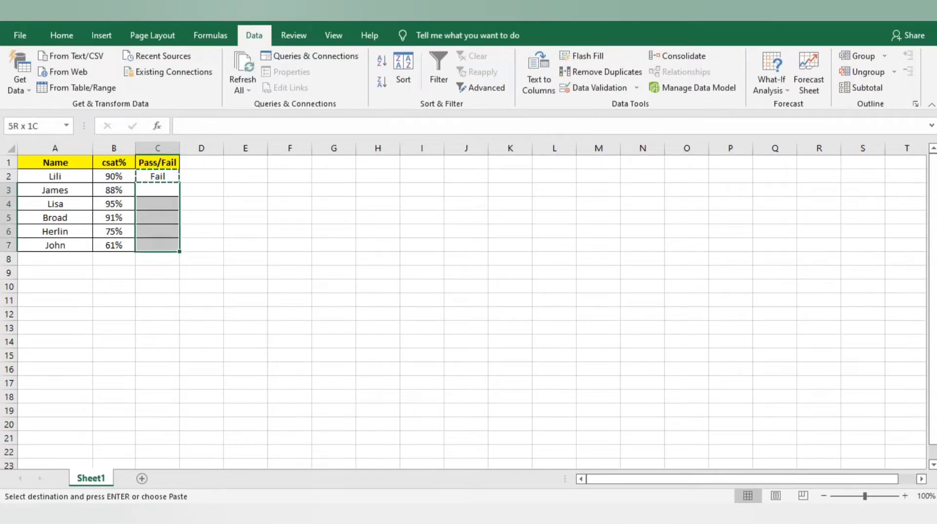
{"action": "key", "text": "ctrl+v"}
{"action": "key", "text": "Left"}
{"action": "key", "text": "Right"}
{"action": "key", "text": "shift+Down"}
{"action": "key", "text": "shift+Down"}
{"action": "key", "text": "shift+Down"}
{"action": "key", "text": "shift+Down"}
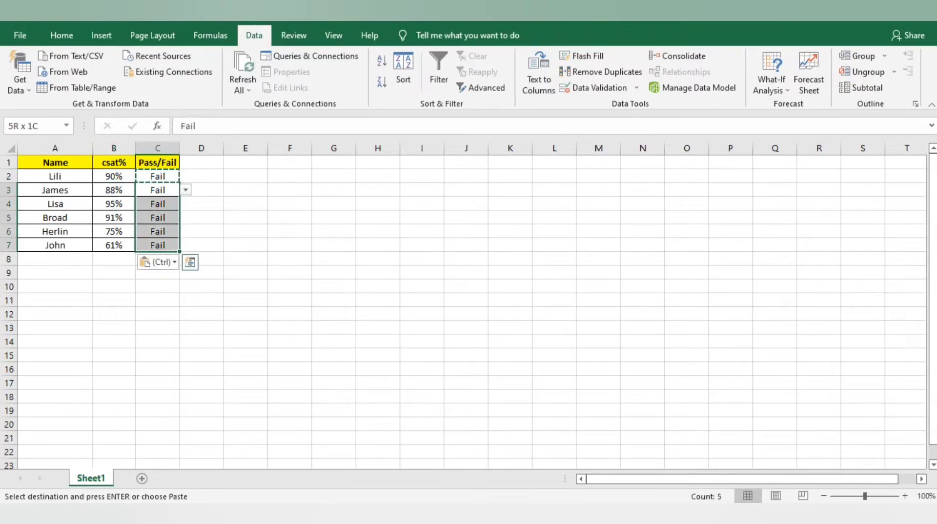
{"action": "key", "text": "Delete"}
{"action": "key", "text": "Left"}
{"action": "key", "text": "Right"}
Step: Choose Fail from the dropdowns in C3, C6 and C7
{"action": "key", "text": "alt+Down"}
{"action": "key", "text": "Down"}
{"action": "key", "text": "Up"}
{"action": "key", "text": "Down"}
{"action": "key", "text": "Return"}
{"action": "key", "text": "Down"}
{"action": "key", "text": "Down"}
{"action": "key", "text": "Down"}
{"action": "key", "text": "alt+Down"}
{"action": "key", "text": "Down"}
{"action": "key", "text": "Return"}
{"action": "key", "text": "Down"}
{"action": "key", "text": "alt+Down"}
{"action": "key", "text": "Down"}
{"action": "key", "text": "Return"}
{"action": "key", "text": "Up"}
{"action": "key", "text": "Up"}
{"action": "key", "text": "Up"}
{"action": "key", "text": "Up"}
Step: Choose Pass in C4 and copy it into C5
{"action": "key", "text": "Down"}
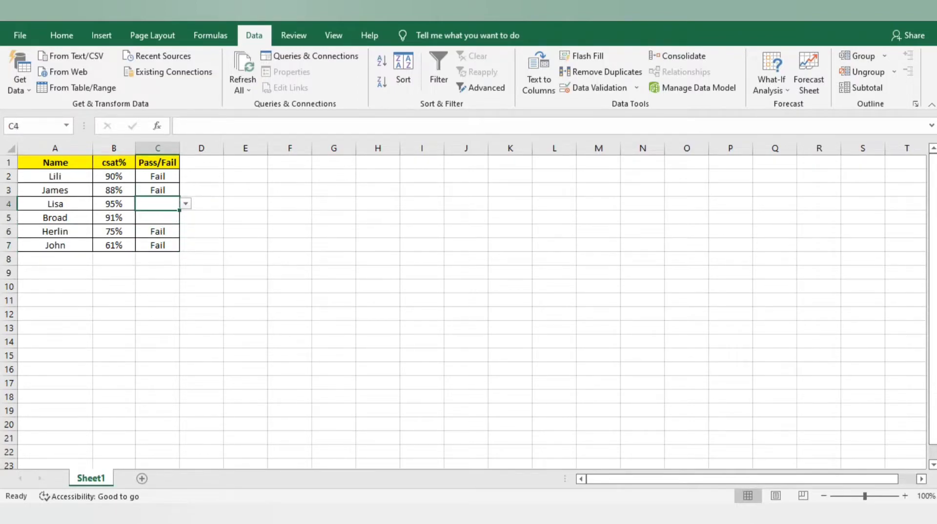
{"action": "key", "text": "alt+Down"}
{"action": "key", "text": "Return"}
{"action": "key", "text": "ctrl+c"}
{"action": "key", "text": "Down"}
{"action": "key", "text": "ctrl+v"}
Step: Browse C2's Pass/Fail list and close it without changing the value
{"action": "key", "text": "Up"}
{"action": "key", "text": "Up"}
{"action": "key", "text": "Up"}
{"action": "key", "text": "alt+Down"}
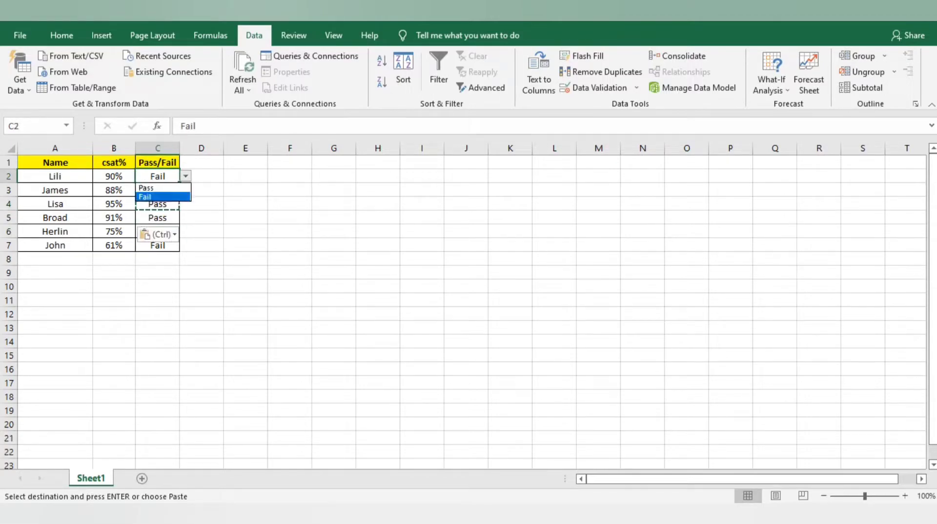
{"action": "key", "text": "Up"}
{"action": "key", "text": "Down"}
{"action": "key", "text": "Up"}
{"action": "key", "text": "Down"}
{"action": "key", "text": "Up"}
{"action": "key", "text": "Escape"}
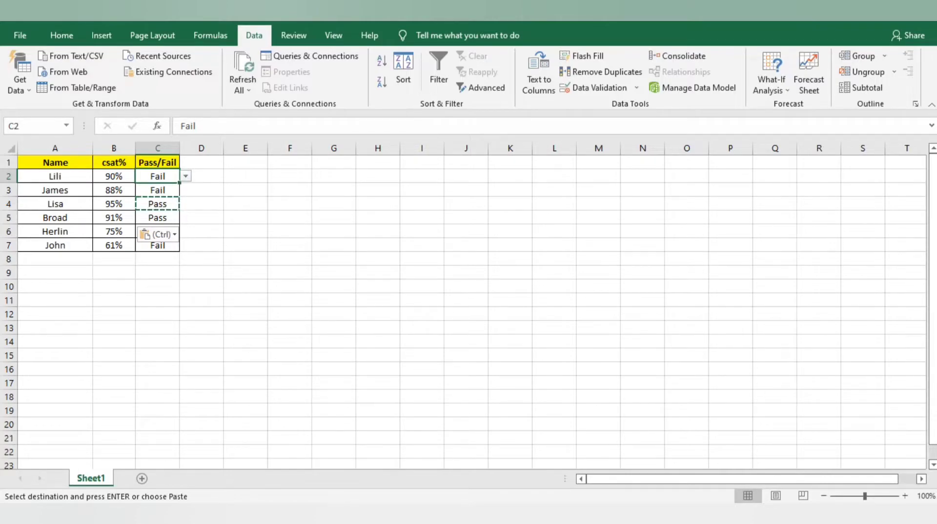
Step: Change C2's list validation source to 'Green, Amber, Red'
{"action": "key", "text": "alt+a"}
{"action": "key", "text": "v"}
{"action": "key", "text": "v"}
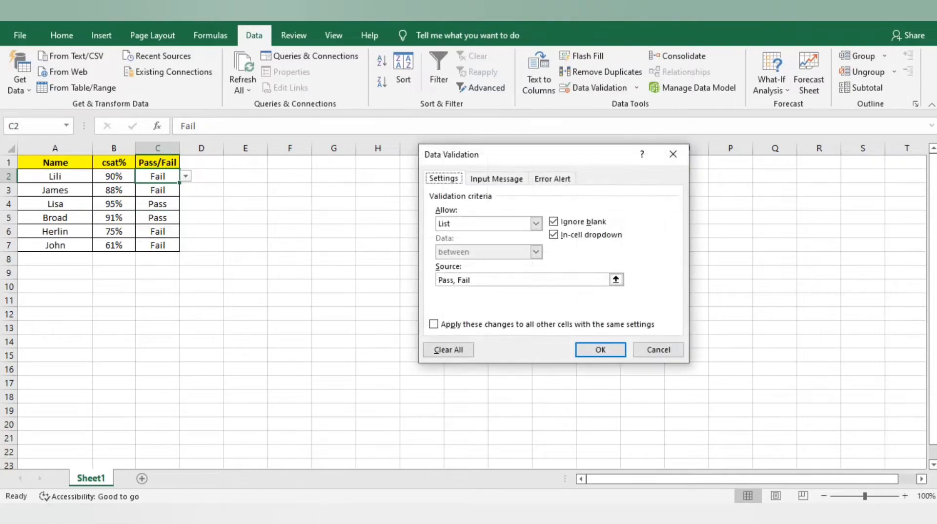
{"action": "left_click", "coordinate": [470, 280]}
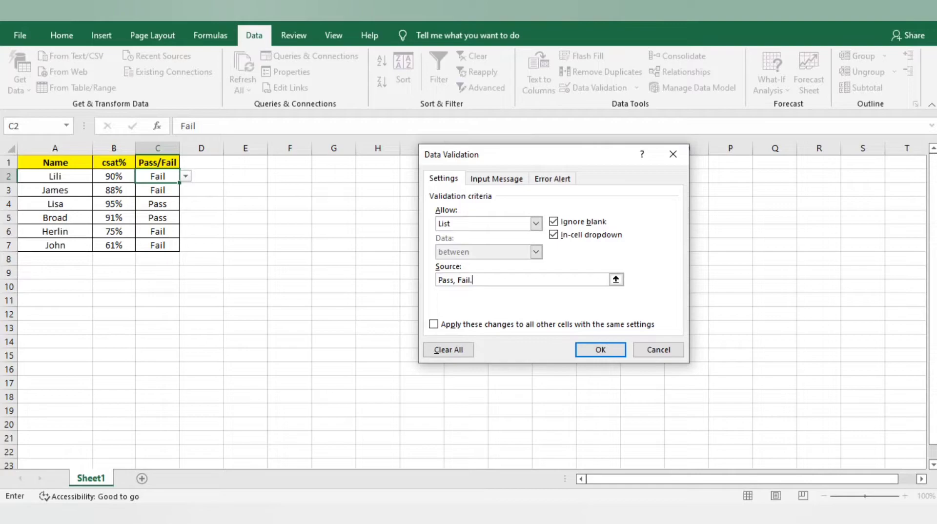
{"action": "type", "text": "Averager"}
{"action": "key", "text": "BackSpace"}
{"action": "key", "text": "BackSpace"}
{"action": "key", "text": "BackSpace"}
{"action": "key", "text": "BackSpace"}
{"action": "key", "text": "BackSpace"}
{"action": "key", "text": "BackSpace"}
{"action": "key", "text": "BackSpace"}
{"action": "key", "text": "BackSpace"}
{"action": "key", "text": "BackSpace"}
{"action": "key", "text": "BackSpace"}
{"action": "key", "text": "BackSpace"}
{"action": "key", "text": "BackSpace"}
{"action": "key", "text": "BackSpace"}
{"action": "key", "text": "BackSpace"}
{"action": "key", "text": "BackSpace"}
{"action": "key", "text": "BackSpace"}
{"action": "key", "text": "BackSpace"}
{"action": "key", "text": "BackSpace"}
{"action": "key", "text": "BackSpace"}
{"action": "key", "text": "BackSpace"}
{"action": "type", "text": "Green, Amber, Red"}
{"action": "key", "text": "Return"}
{"action": "left_click", "coordinate": [157, 162]}
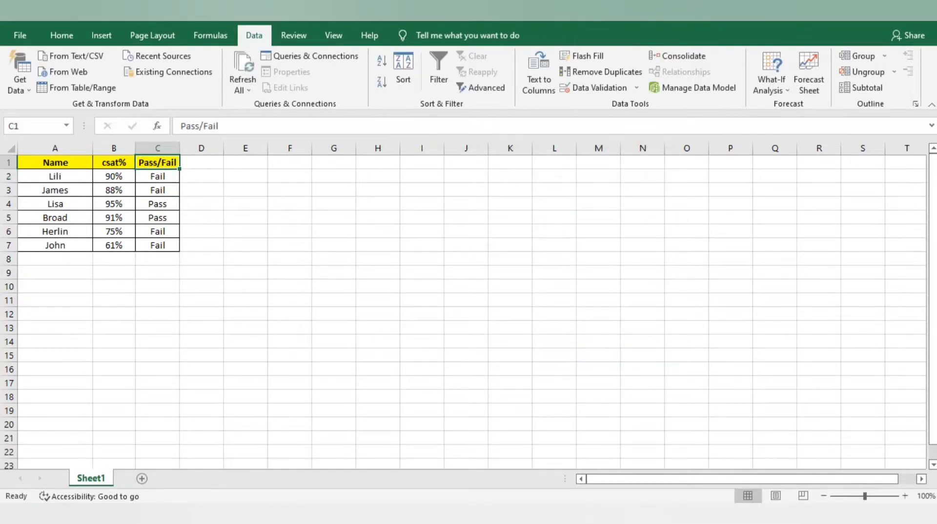
Step: Head column C with Status and choose Amber from C2's dropdown
{"action": "type", "text": "Status"}
{"action": "key", "text": "ctrl+Return"}
{"action": "left_click", "coordinate": [157, 176]}
{"action": "left_click", "coordinate": [186, 176]}
{"action": "left_click", "coordinate": [156, 195]}
Step: Paste C2's Amber down column C, then clear C3:C7 again
{"action": "left_click", "coordinate": [157, 190]}
{"action": "left_click", "coordinate": [186, 190]}
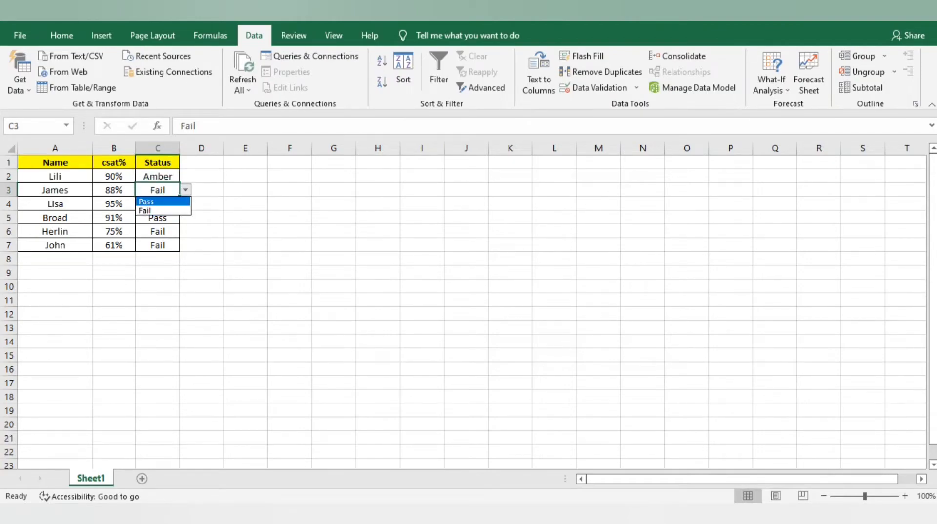
{"action": "left_click", "coordinate": [157, 210]}
{"action": "left_click", "coordinate": [157, 176]}
{"action": "left_click", "coordinate": [186, 176]}
{"action": "left_click", "coordinate": [156, 196]}
{"action": "key", "text": "ctrl+c"}
{"action": "left_click_drag", "start_coordinate": [158, 176], "coordinate": [157, 245]}
{"action": "key", "text": "ctrl+v"}
{"action": "left_click", "coordinate": [157, 190]}
{"action": "left_click_drag", "start_coordinate": [157, 190], "coordinate": [157, 245]}
{"action": "key", "text": "Delete"}
Step: Copy C2 and paste Amber with its dropdown into C3:C7
{"action": "left_click", "coordinate": [114, 190]}
{"action": "left_click", "coordinate": [157, 190]}
{"action": "left_click", "coordinate": [157, 176]}
{"action": "key", "text": "ctrl+c"}
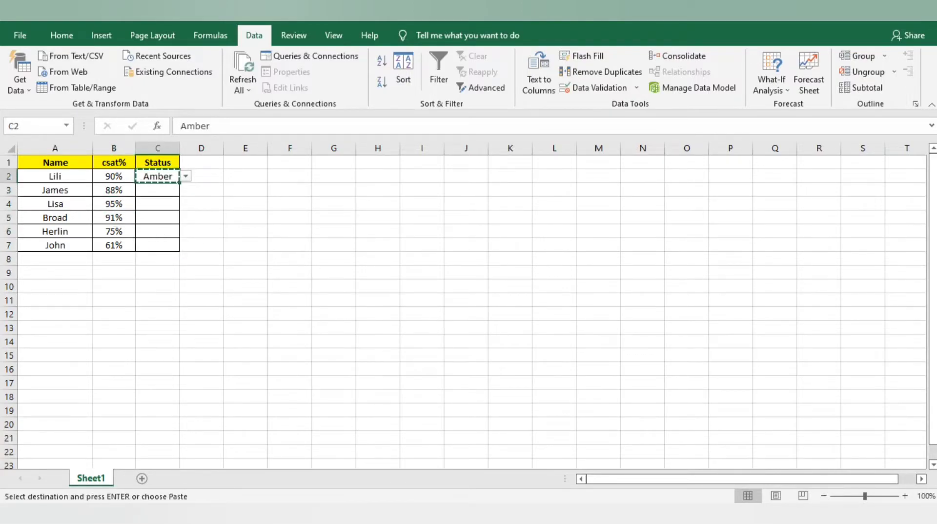
{"action": "left_click_drag", "start_coordinate": [157, 190], "coordinate": [157, 245]}
{"action": "key", "text": "ctrl+v"}
Step: Use C3's validation dropdown to change its Status from Amber to Red
{"action": "key", "text": "Down"}
{"action": "key", "text": "Down"}
{"action": "key", "text": "Down"}
{"action": "key", "text": "Down"}
{"action": "key", "text": "Down"}
{"action": "key", "text": "Up"}
{"action": "key", "text": "Up"}
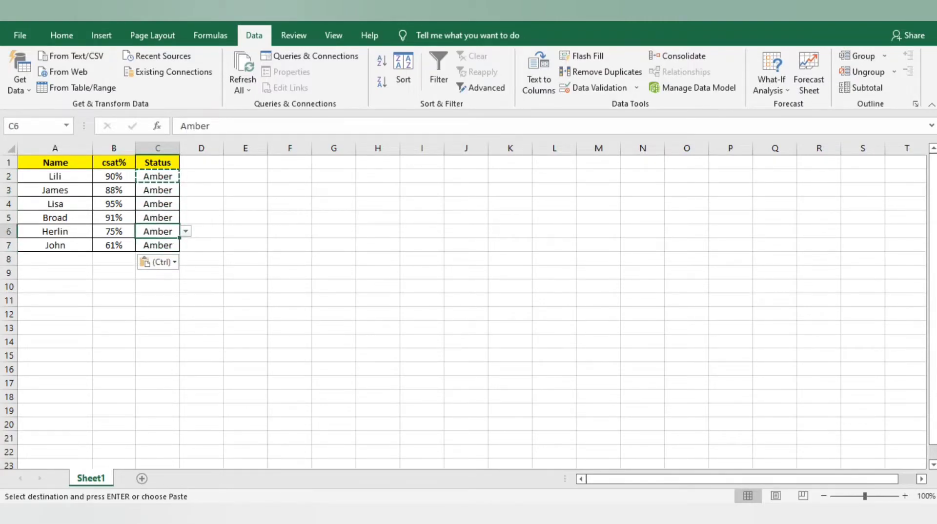
{"action": "key", "text": "Up"}
{"action": "key", "text": "Up"}
{"action": "key", "text": "Up"}
{"action": "key", "text": "Up"}
{"action": "key", "text": "Down"}
{"action": "key", "text": "Down"}
{"action": "key", "text": "Up"}
{"action": "key", "text": "alt+Down"}
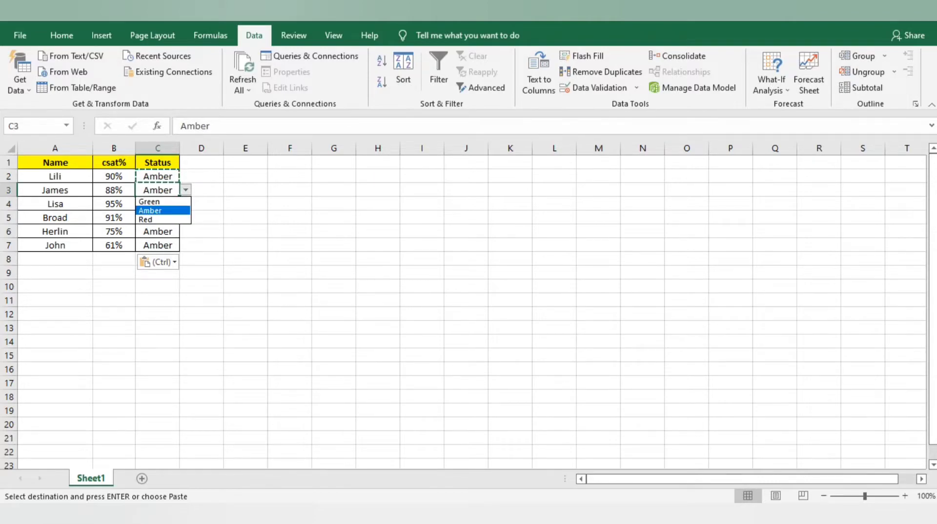
{"action": "key", "text": "Up"}
{"action": "key", "text": "Return"}
{"action": "key", "text": "alt+Down"}
{"action": "key", "text": "Down"}
{"action": "key", "text": "Down"}
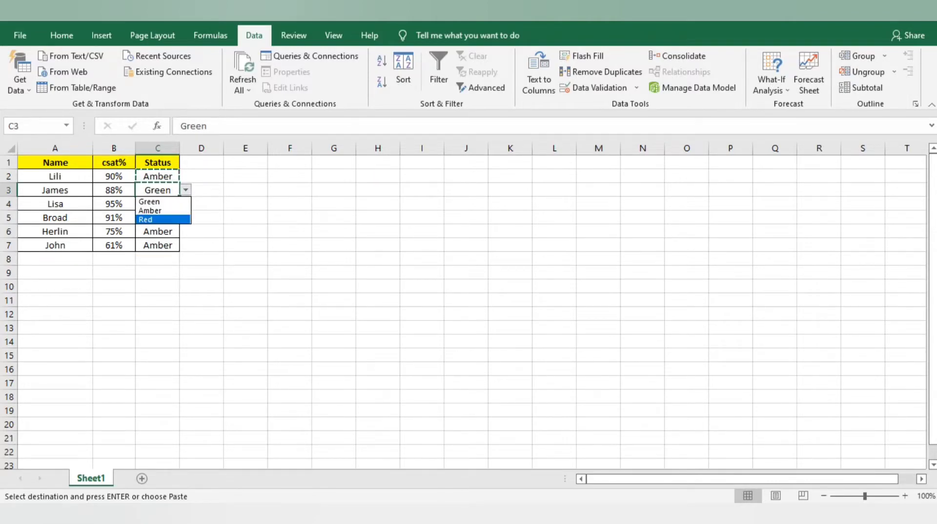
{"action": "key", "text": "Up"}
{"action": "key", "text": "Down"}
{"action": "key", "text": "Return"}
Step: Set C4's Status to Green from its dropdown list
{"action": "key", "text": "Down"}
{"action": "key", "text": "Down"}
{"action": "key", "text": "Up"}
{"action": "key", "text": "alt+Down"}
{"action": "key", "text": "Up"}
{"action": "key", "text": "Return"}
{"action": "key", "text": "Down"}
{"action": "key", "text": "Up"}
{"action": "key", "text": "Up"}
{"action": "key", "text": "Up"}
{"action": "key", "text": "Up"}
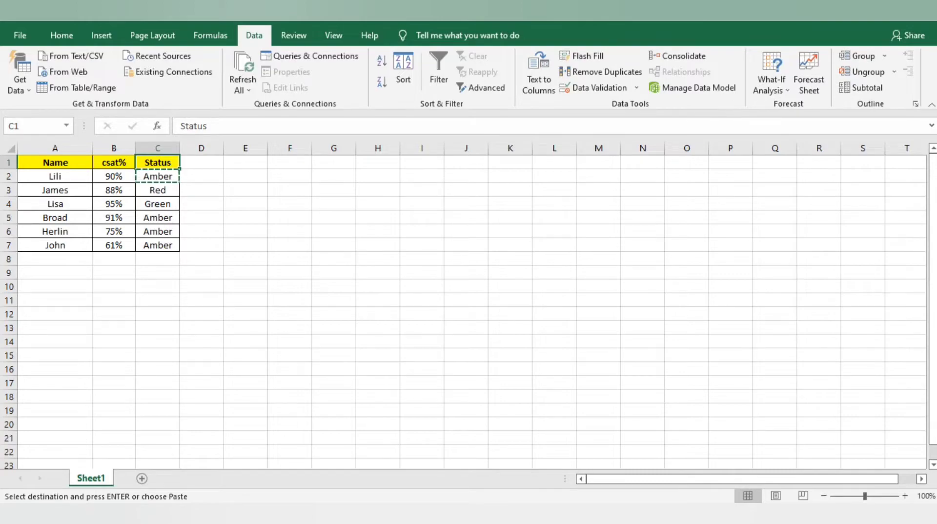
Step: Rename the B1 header from csat% to 'Call ID'
{"action": "left_click", "coordinate": [114, 162]}
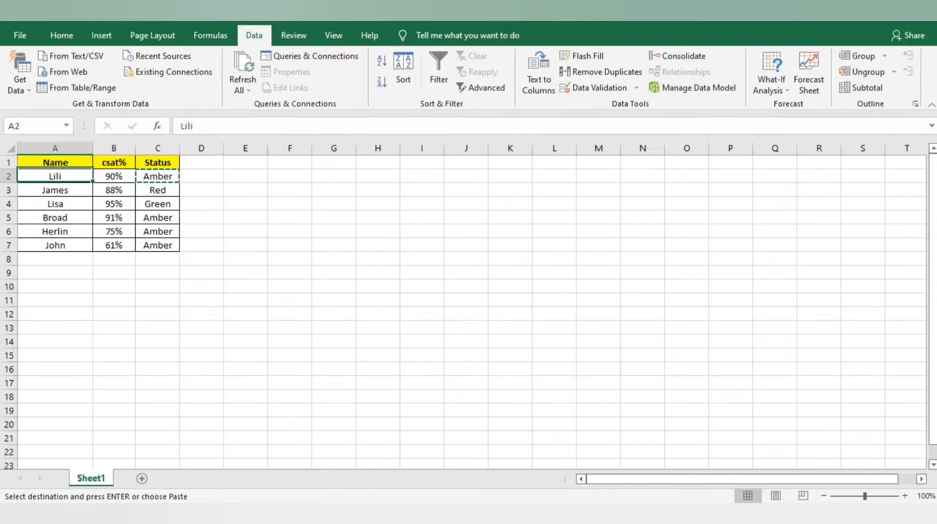
{"action": "left_click_drag", "start_coordinate": [55, 177], "coordinate": [55, 245]}
{"action": "left_click", "coordinate": [114, 176]}
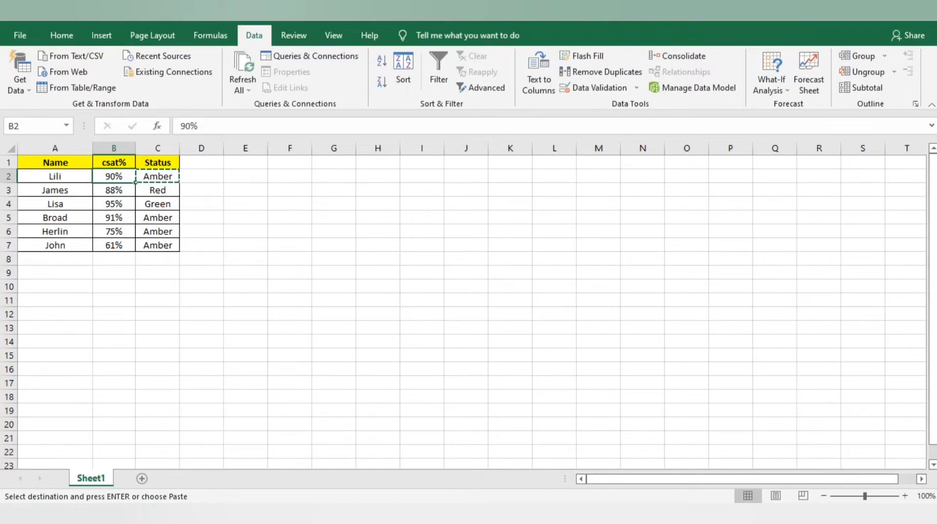
{"action": "left_click", "coordinate": [114, 162]}
{"action": "type", "text": "CAll ID"}
{"action": "key", "text": "Return"}
Step: Replace B2's 90% value with the call ID 3444543
{"action": "type", "text": "2343243553"}
{"action": "key", "text": "Return"}
{"action": "key", "text": "Up"}
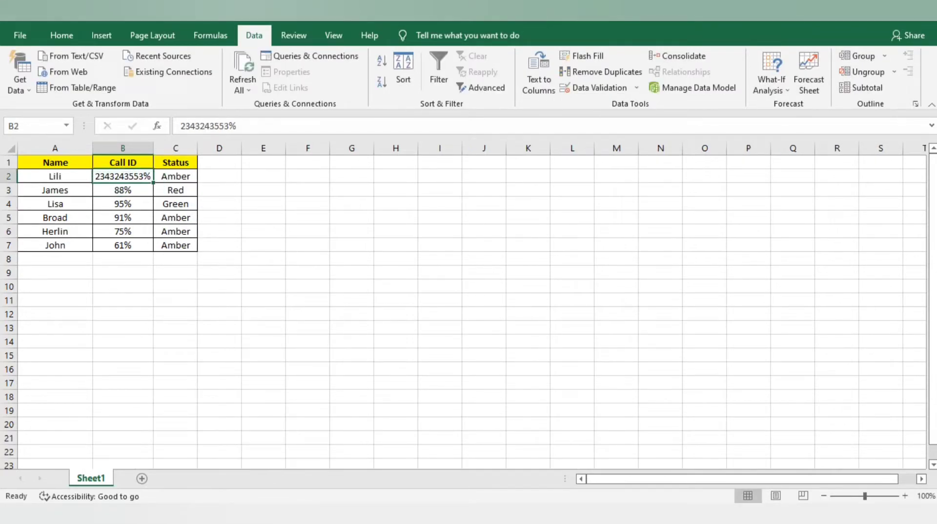
{"action": "type", "text": "3444543"}
{"action": "key", "text": "Tab"}
Step: Change B2's number format from percentage to General
{"action": "left_click", "coordinate": [141, 176]}
{"action": "left_click", "coordinate": [62, 35]}
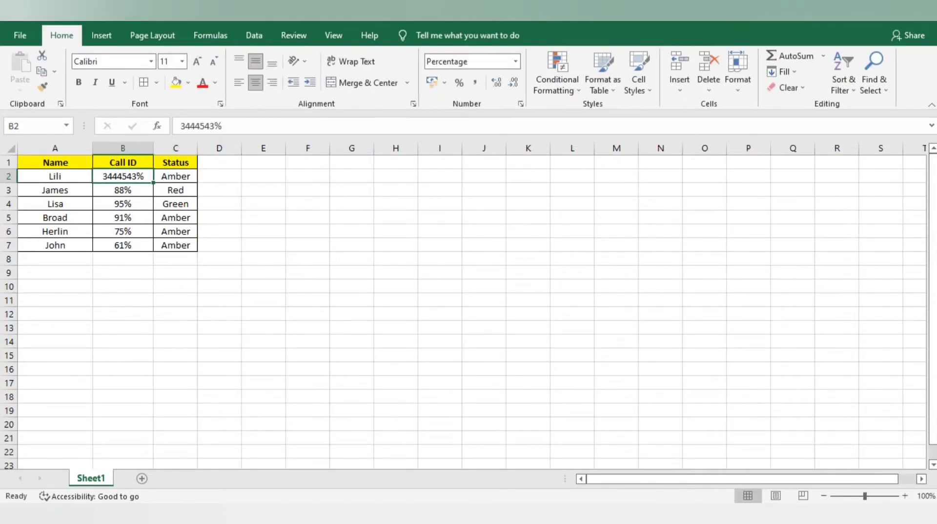
{"action": "left_click", "coordinate": [515, 61]}
{"action": "left_click", "coordinate": [449, 83]}
Step: Copy B2's format down B2:B7 and enter call IDs 436436436, 233425464, 353522241, 2437575, 455775 in B3:B7
{"action": "left_click_drag", "start_coordinate": [123, 177], "coordinate": [122, 245]}
{"action": "key", "text": "ctrl+c"}
{"action": "key", "text": "ctrl+v"}
{"action": "left_click", "coordinate": [123, 190]}
{"action": "type", "text": "436436436"}
{"action": "key", "text": "Return"}
{"action": "type", "text": "233425464"}
{"action": "key", "text": "Return"}
{"action": "type", "text": "353522241"}
{"action": "key", "text": "Return"}
{"action": "type", "text": "2437575"}
{"action": "key", "text": "Return"}
{"action": "type", "text": "455775"}
{"action": "key", "text": "Tab"}
Step: Copy C2:C3 and dismiss the validation error that appears
{"action": "key", "text": "shift+Up"}
{"action": "key", "text": "Up"}
{"action": "key", "text": "shift+Up"}
{"action": "key", "text": "Up"}
{"action": "key", "text": "Up"}
{"action": "key", "text": "Up"}
{"action": "key", "text": "Up"}
{"action": "key", "text": "shift+Down"}
{"action": "key", "text": "ctrl+c"}
{"action": "key", "text": "Escape"}
{"action": "key", "text": "Return"}
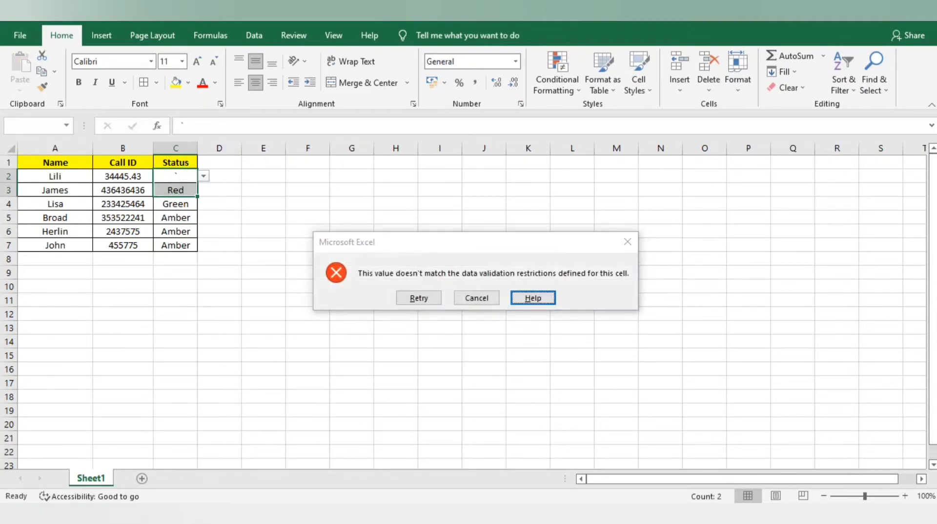
{"action": "key", "text": "Escape"}
Step: Rename C1 to 'Parameter' and delete the old Status values in C2:C7
{"action": "key", "text": "Up"}
{"action": "type", "text": "pARAMETER"}
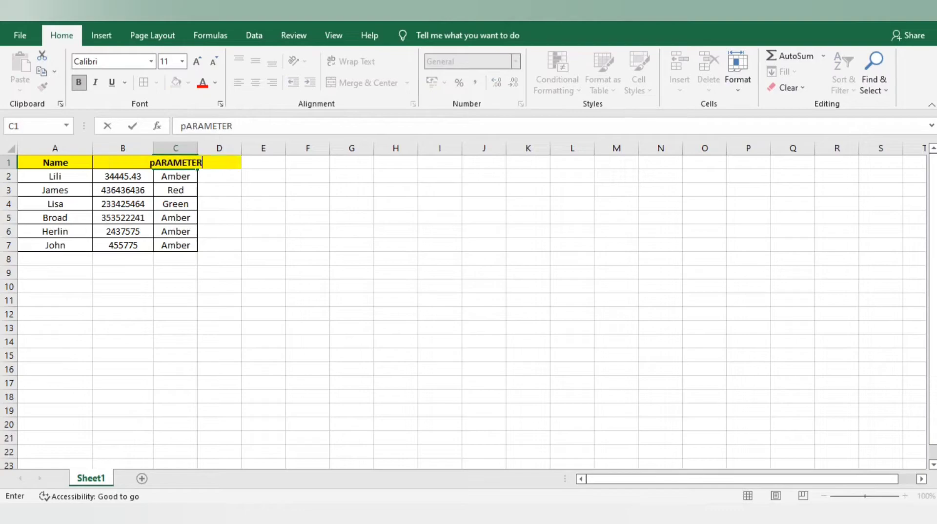
{"action": "key", "text": "ctrl+Return"}
{"action": "key", "text": "Down"}
{"action": "key", "text": "ctrl+shift+Down"}
{"action": "key", "text": "Delete"}
{"action": "left_click", "coordinate": [175, 176]}
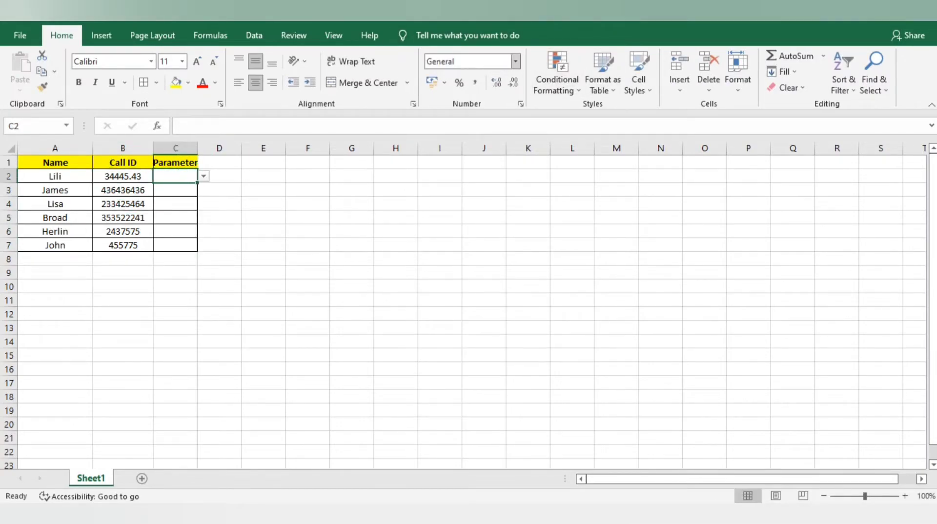
Step: Open C2's Data Validation settings and start editing the list source
{"action": "left_click", "coordinate": [253, 35]}
{"action": "left_click", "coordinate": [592, 87]}
{"action": "left_click", "coordinate": [504, 279]}
{"action": "key", "text": "F2"}
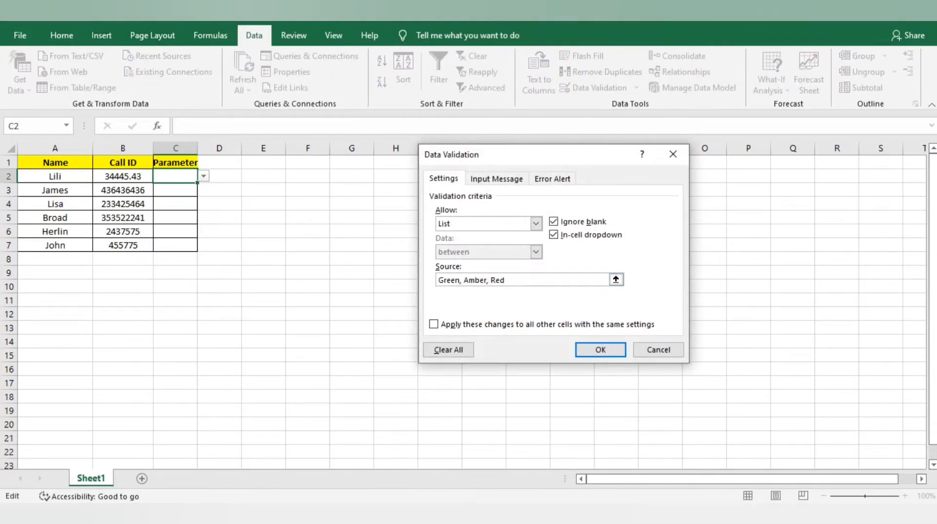
{"action": "key", "text": "ctrl+shift+Left"}
{"action": "key", "text": "ctrl+shift+Left"}
{"action": "key", "text": "Home"}
Step: Replace Green, Amber, Red with call opening, empathy, apology, call resolution, tagging, call ending, notes
{"action": "type", "text": "call"}
{"action": "key", "text": "ctrl+shift+Right"}
{"action": "key", "text": "ctrl+shift+Right"}
{"action": "key", "text": "ctrl+shift+Right"}
{"action": "key", "text": "Delete"}
{"action": "type", "text": "opening."}
{"action": "type", "text": " e,m"}
{"action": "key", "text": "BackSpace"}
{"action": "key", "text": "BackSpace"}
{"action": "type", "text": "mpathy, "}
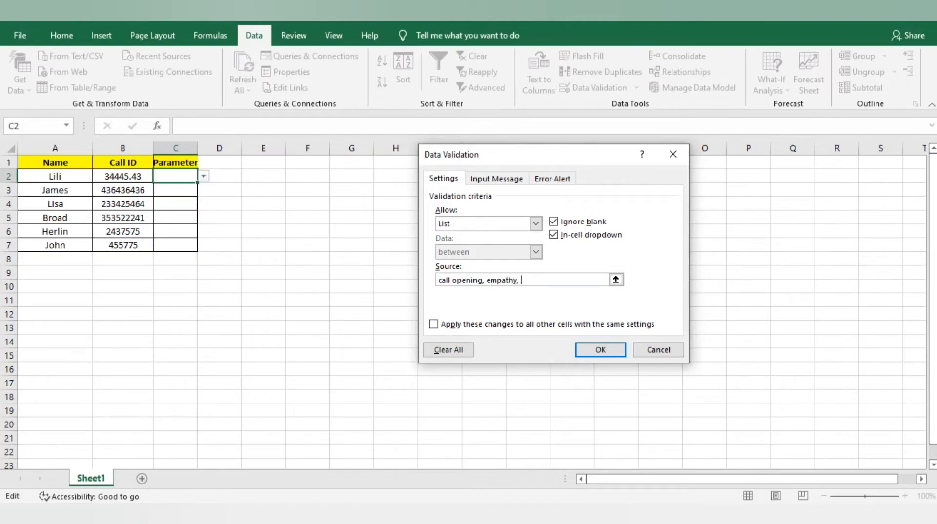
{"action": "type", "text": "apology, call resolution, ta"}
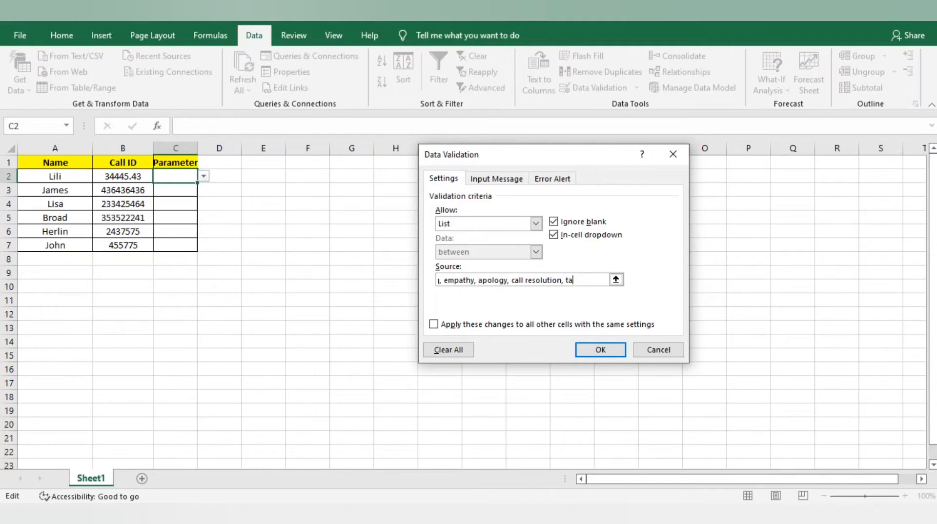
{"action": "type", "text": "gging, call ending"}
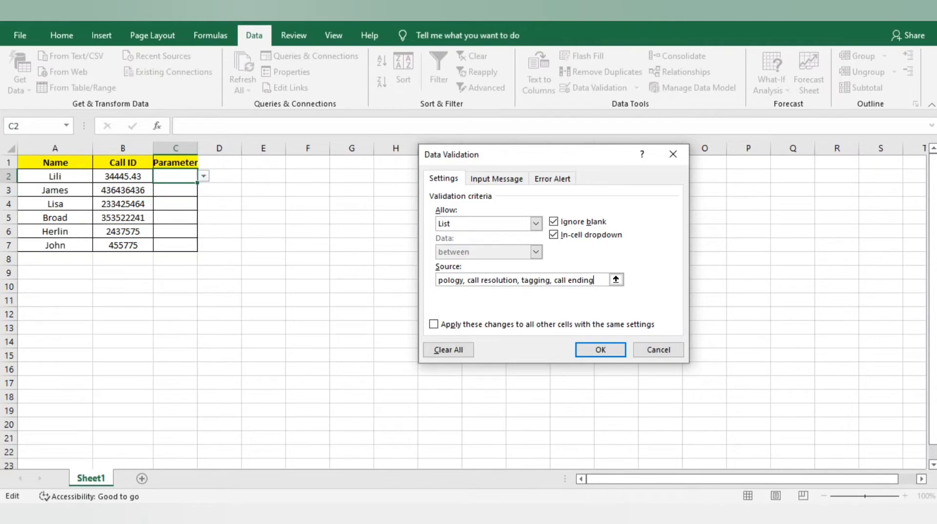
{"action": "type", "text": ", notes"}
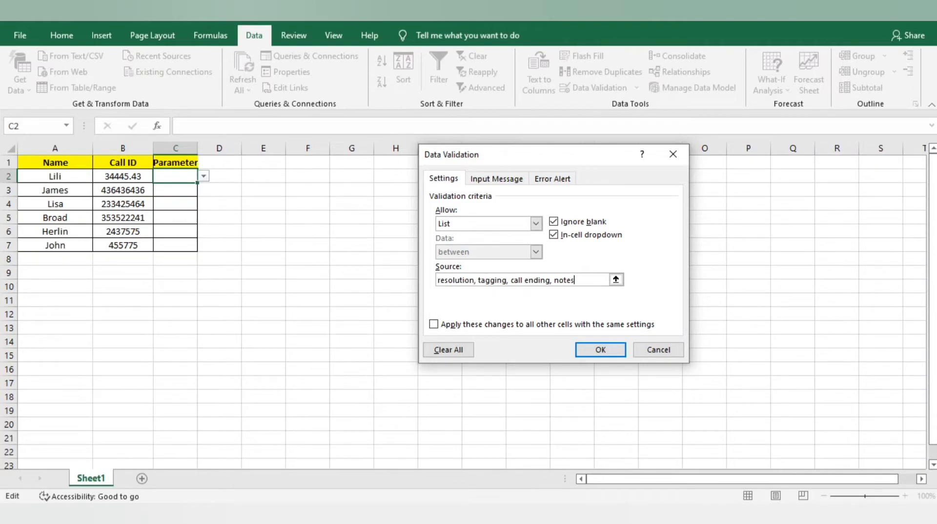
{"action": "key", "text": "Return"}
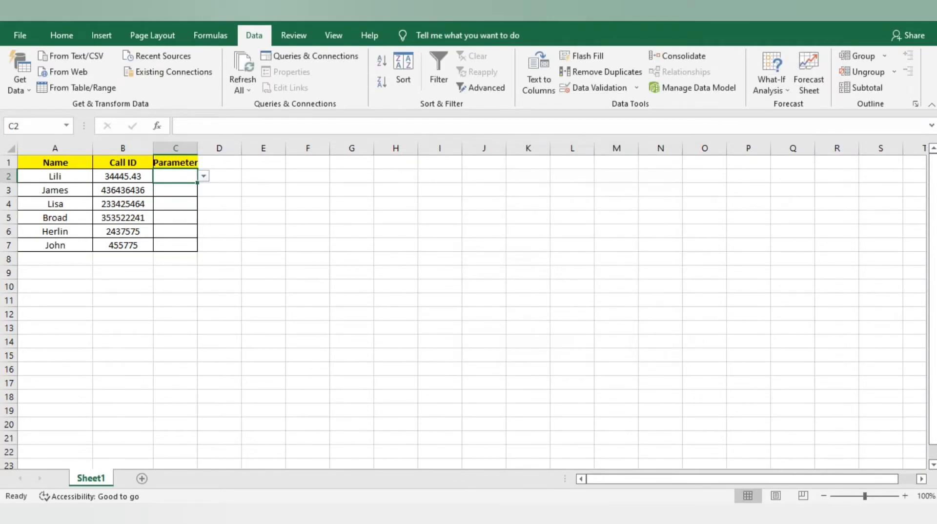
Step: Test tagging in C2, then clear it and paste C2's dropdown rule into C2:C7
{"action": "key", "text": "alt+Down"}
{"action": "key", "text": "Down"}
{"action": "key", "text": "Down"}
{"action": "key", "text": "Down"}
{"action": "key", "text": "Down"}
{"action": "key", "text": "Return"}
{"action": "left_click", "coordinate": [122, 176]}
{"action": "left_click", "coordinate": [176, 176]}
{"action": "key", "text": "ctrl+c"}
{"action": "key", "text": "Delete"}
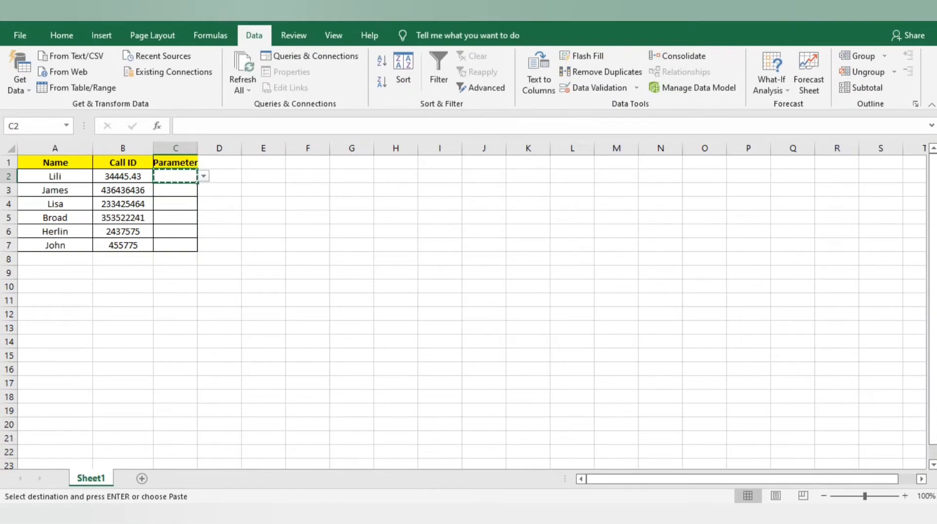
{"action": "left_click_drag", "start_coordinate": [175, 176], "coordinate": [175, 245]}
{"action": "key", "text": "ctrl+v"}
Step: Choose apology from C6's parameter dropdown
{"action": "left_click", "coordinate": [123, 176]}
{"action": "left_click", "coordinate": [175, 190]}
{"action": "left_click", "coordinate": [175, 218]}
{"action": "left_click", "coordinate": [122, 232]}
{"action": "left_click", "coordinate": [175, 231]}
{"action": "left_click", "coordinate": [204, 231]}
{"action": "left_click", "coordinate": [171, 269]}
Step: Choose call resolution from C4's parameter dropdown
{"action": "left_click", "coordinate": [122, 232]}
{"action": "left_click", "coordinate": [175, 231]}
{"action": "left_click", "coordinate": [175, 204]}
{"action": "left_click", "coordinate": [203, 204]}
{"action": "left_click", "coordinate": [181, 242]}
Step: Select the whole table and open the standard column width setting, leaving it unchanged
{"action": "key", "text": "Up"}
{"action": "key", "text": "Up"}
{"action": "key", "text": "Up"}
{"action": "key", "text": "Down"}
{"action": "key", "text": "Left"}
{"action": "key", "text": "Up"}
{"action": "key", "text": "ctrl+a"}
{"action": "key", "text": "alt+o"}
{"action": "key", "text": "c"}
{"action": "key", "text": "s"}
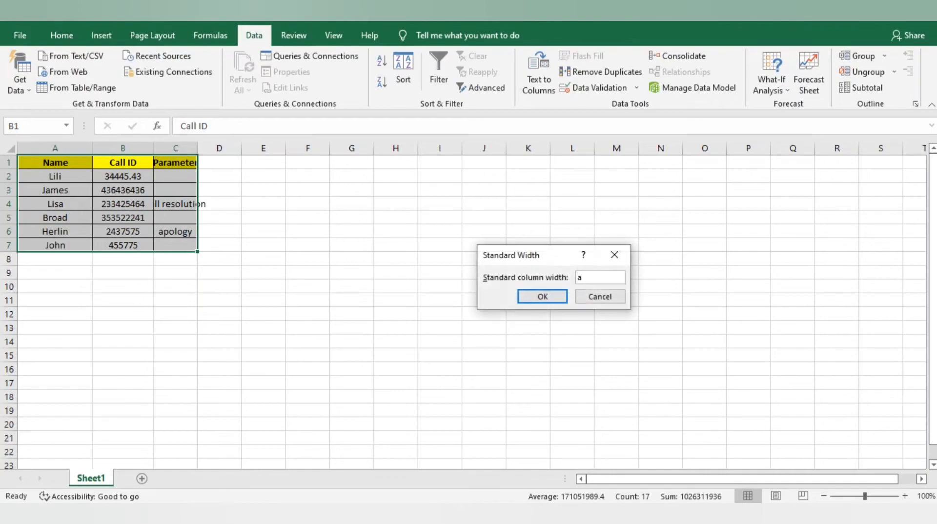
{"action": "key", "text": "Return"}
{"action": "key", "text": "Right"}
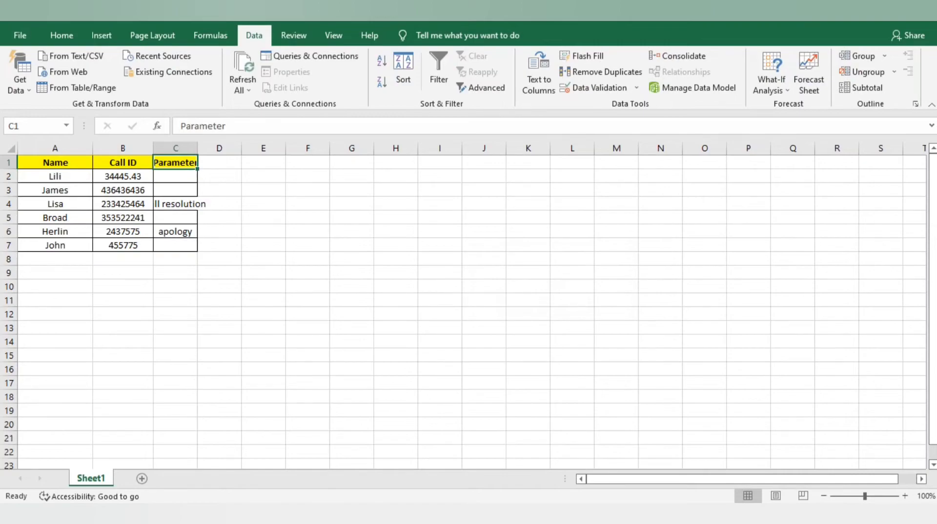
{"action": "left_click", "coordinate": [175, 176]}
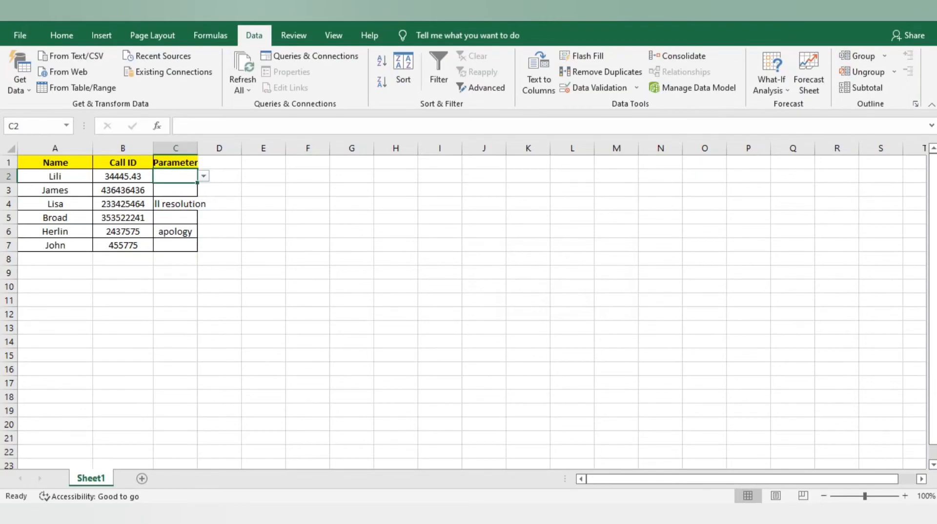
Step: Set C2 to apology, then confirm the invalid entry 'sdklsdkldslksd' is rejected and cancel it
{"action": "key", "text": "alt+Down"}
{"action": "key", "text": "Up"}
{"action": "key", "text": "Up"}
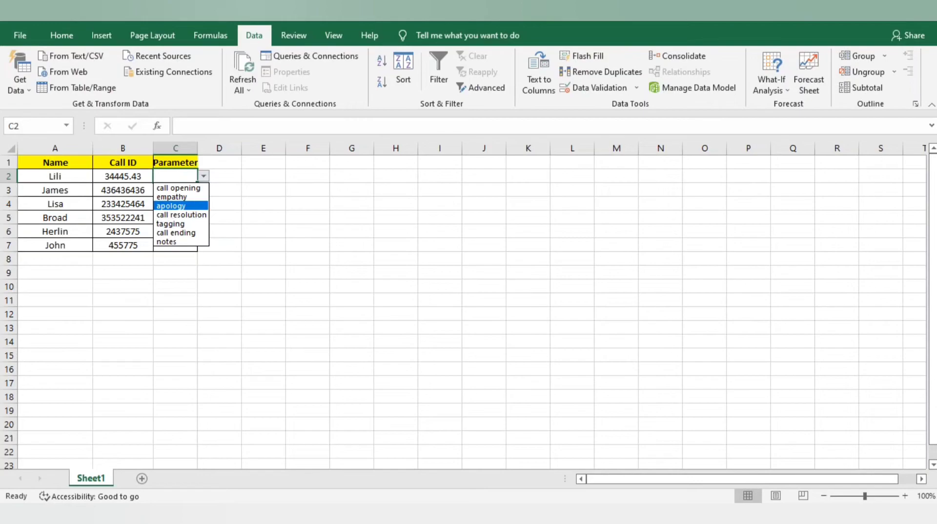
{"action": "key", "text": "Return"}
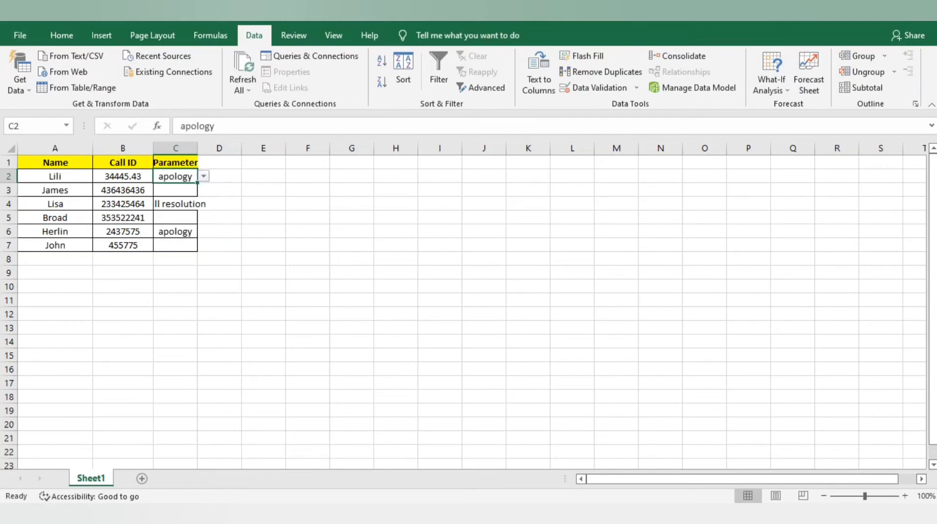
{"action": "key", "text": "Down"}
{"action": "key", "text": "Up"}
{"action": "type", "text": "sdklsdkldslksd"}
{"action": "key", "text": "Return"}
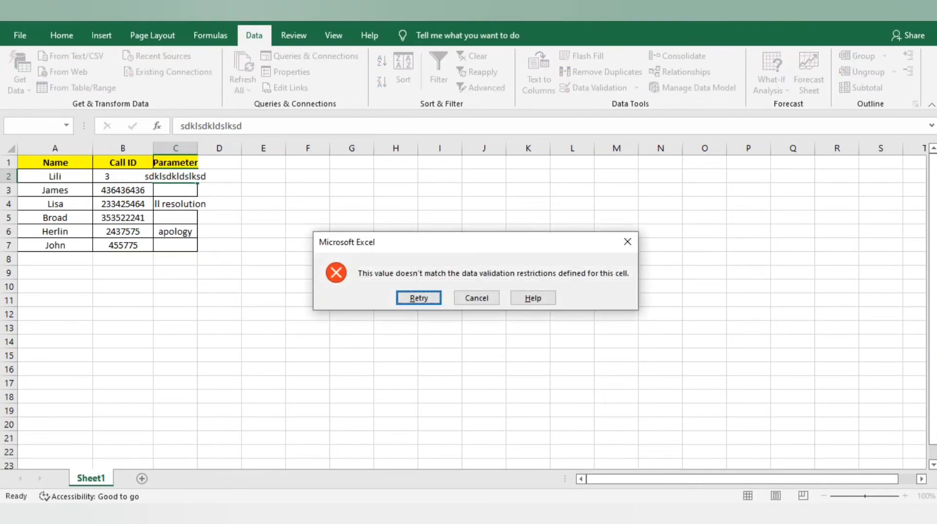
{"action": "key", "text": "Escape"}
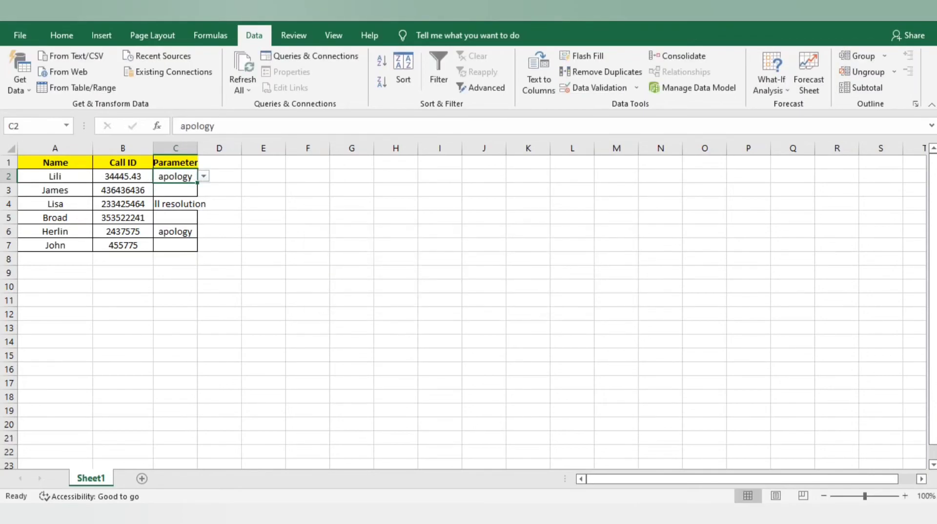
Step: Autofit columns A to C using Alt, O, C, A on the selected table
{"action": "key", "text": "Up"}
{"action": "key", "text": "ctrl+a"}
{"action": "key", "text": "alt+o"}
{"action": "key", "text": "c"}
{"action": "key", "text": "a"}
{"action": "left_click", "coordinate": [72, 162]}
{"action": "left_click", "coordinate": [129, 177]}
{"action": "left_click", "coordinate": [129, 190]}
{"action": "left_click", "coordinate": [130, 177]}
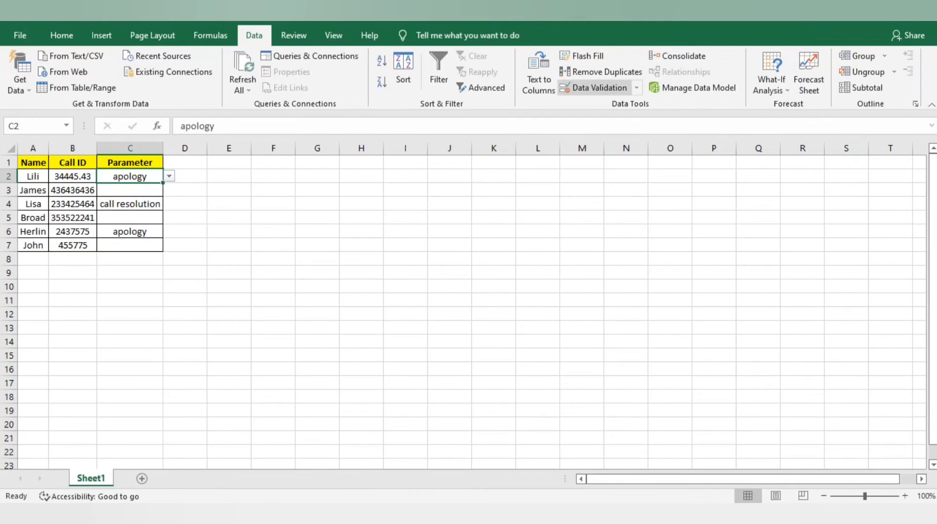
Step: Clear all data validation from C2 and delete its apology entry
{"action": "left_click", "coordinate": [593, 87]}
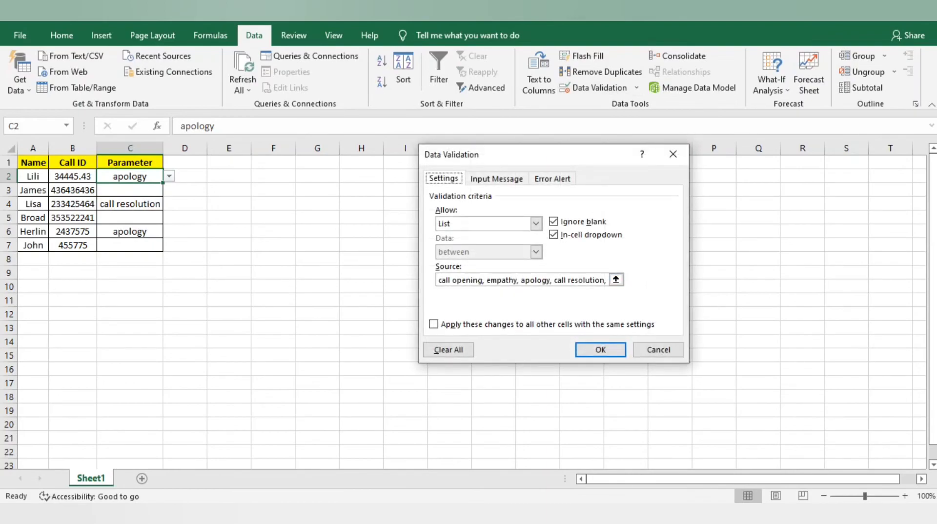
{"action": "key", "text": "alt+c"}
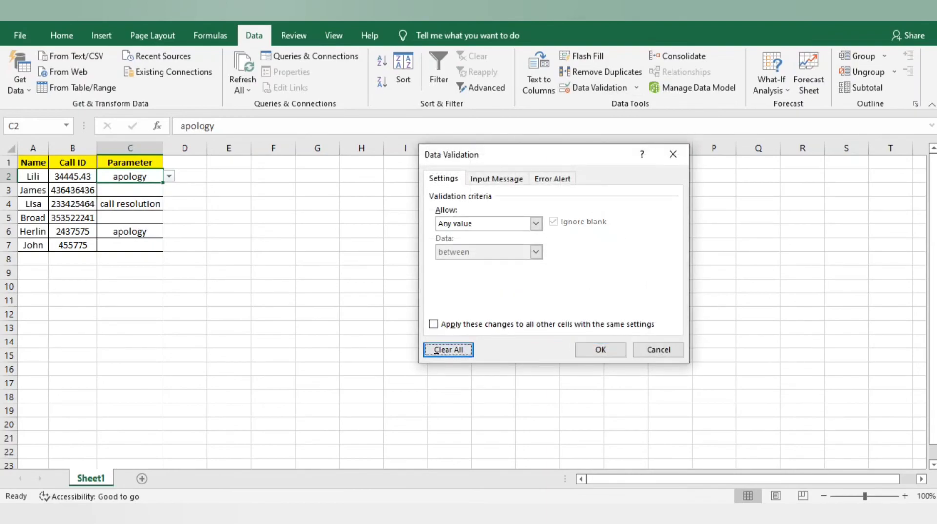
{"action": "key", "text": "Return"}
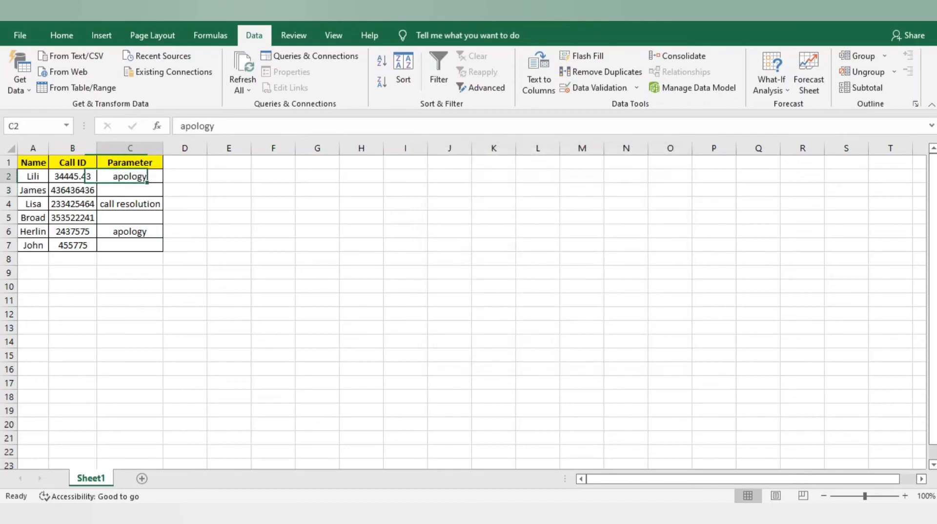
{"action": "key", "text": "Delete"}
{"action": "key", "text": "Left"}
{"action": "key", "text": "Right"}
Step: Open C2's pick list of earlier entries, then copy C3 and paste it back in place
{"action": "key", "text": "alt+Down"}
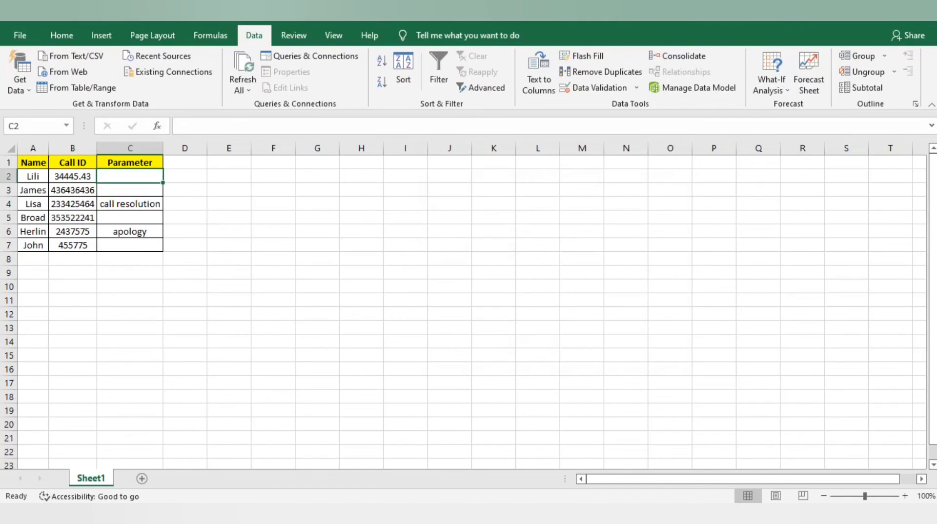
{"action": "key", "text": "Down"}
{"action": "key", "text": "Down"}
{"action": "key", "text": "Up"}
{"action": "key", "text": "ctrl+c"}
{"action": "key", "text": "ctrl+v"}
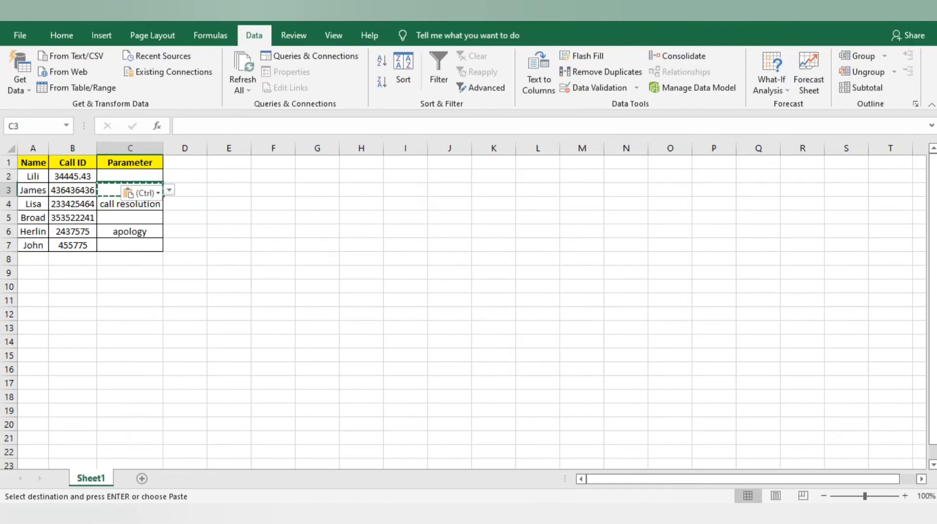